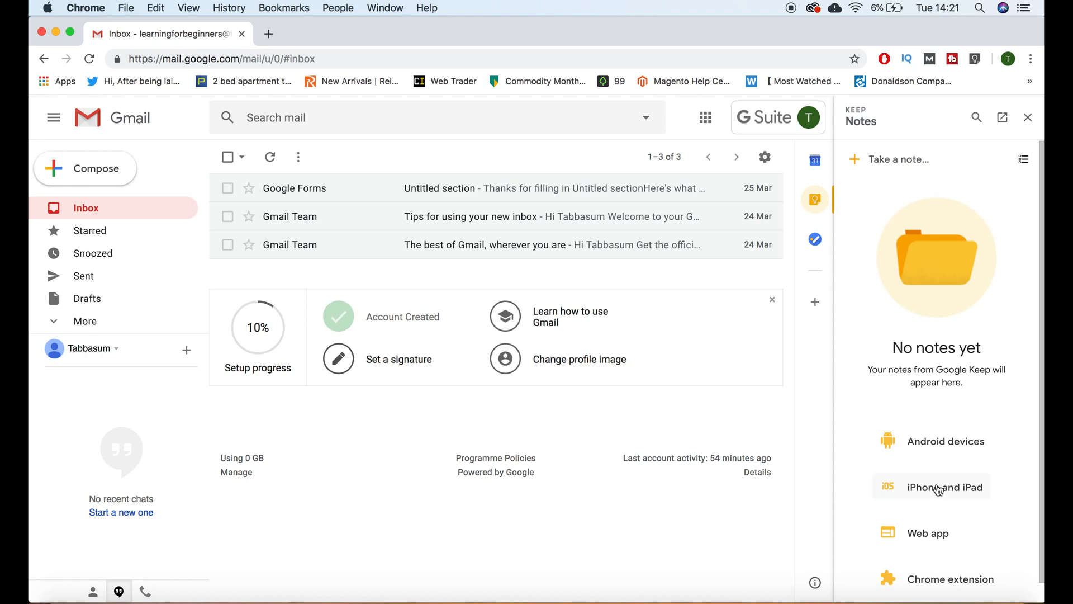
Step: Open the Google Keep web app in its own tab and view the Keep Chrome extension's store page before returning to Keep
click(923, 537)
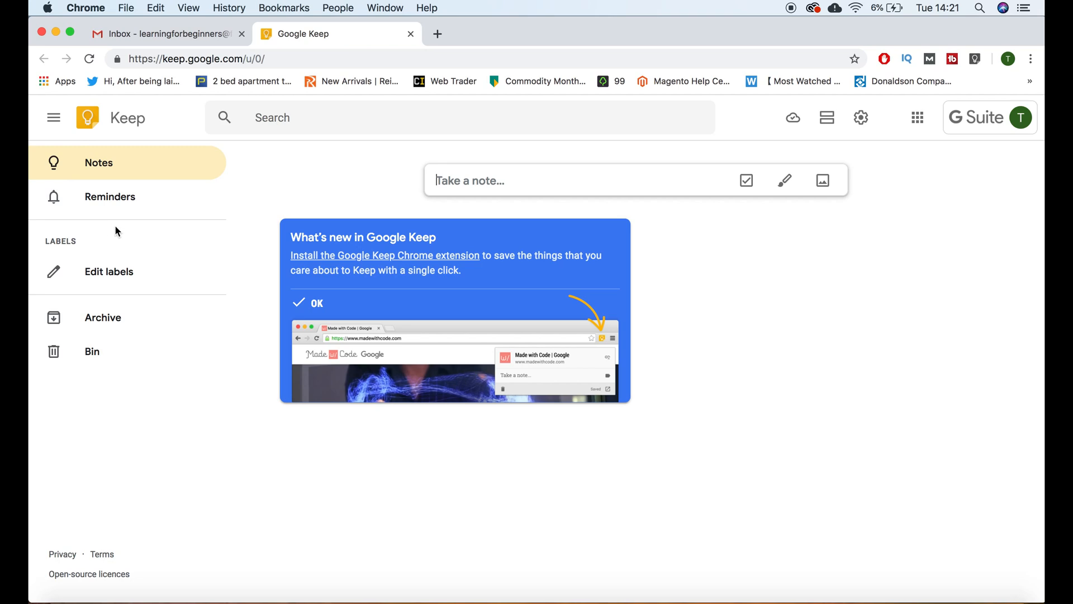
click(153, 38)
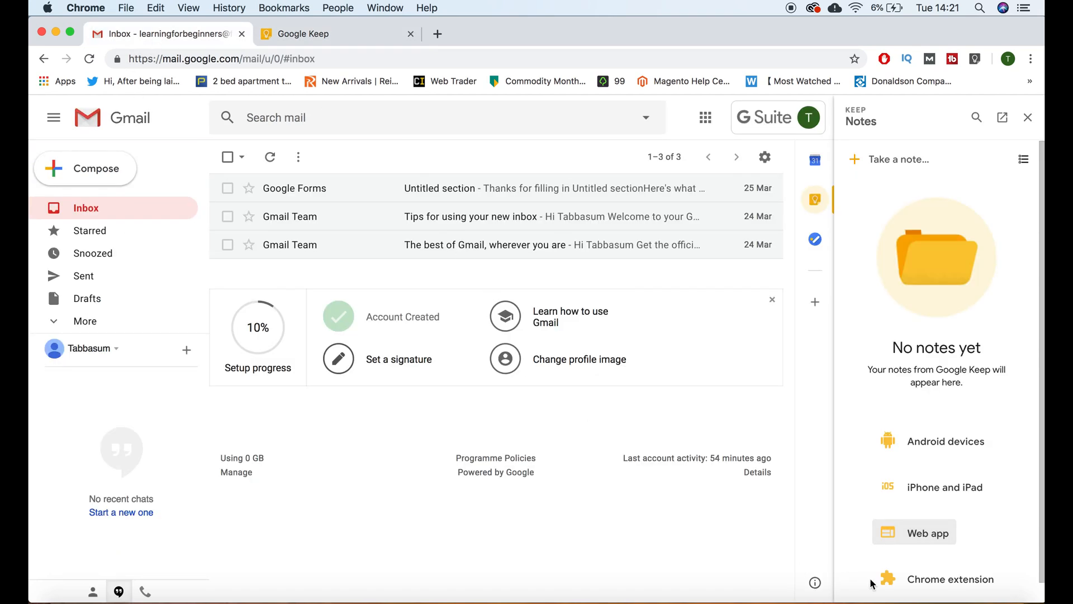
click(960, 584)
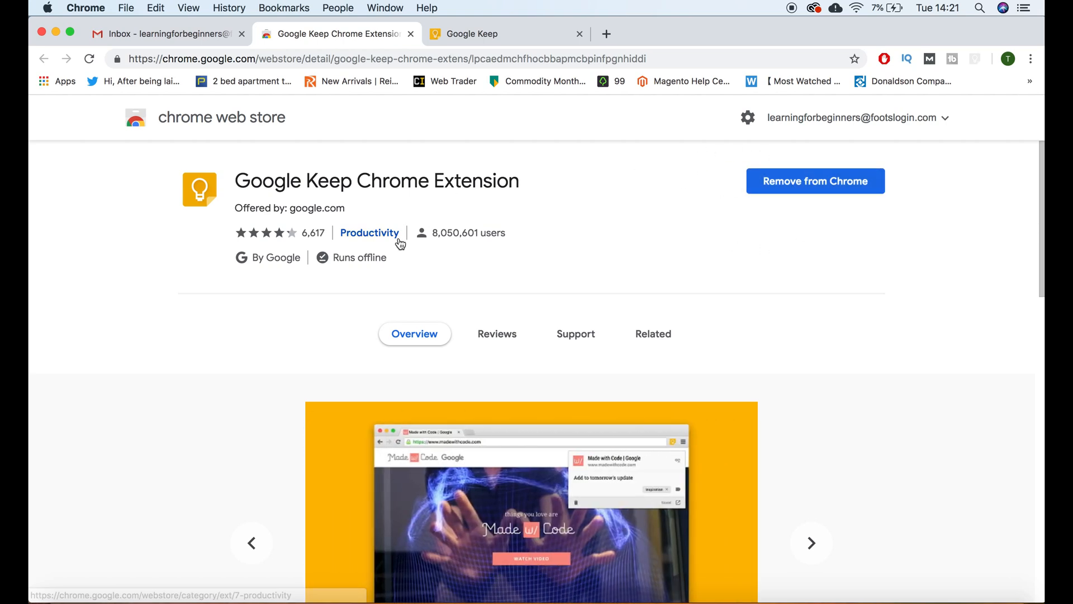
click(411, 34)
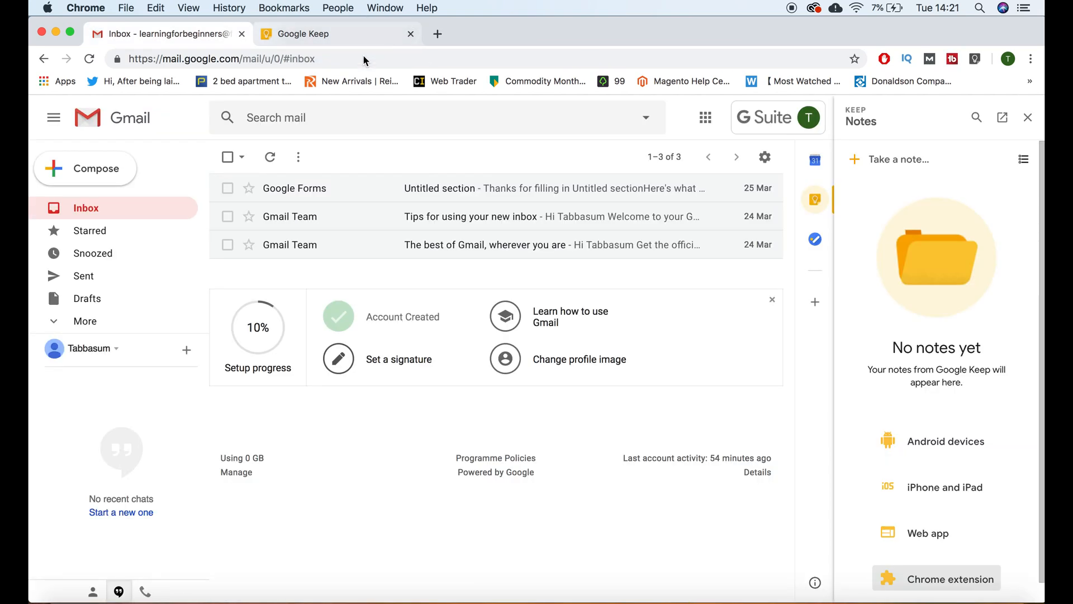
click(340, 38)
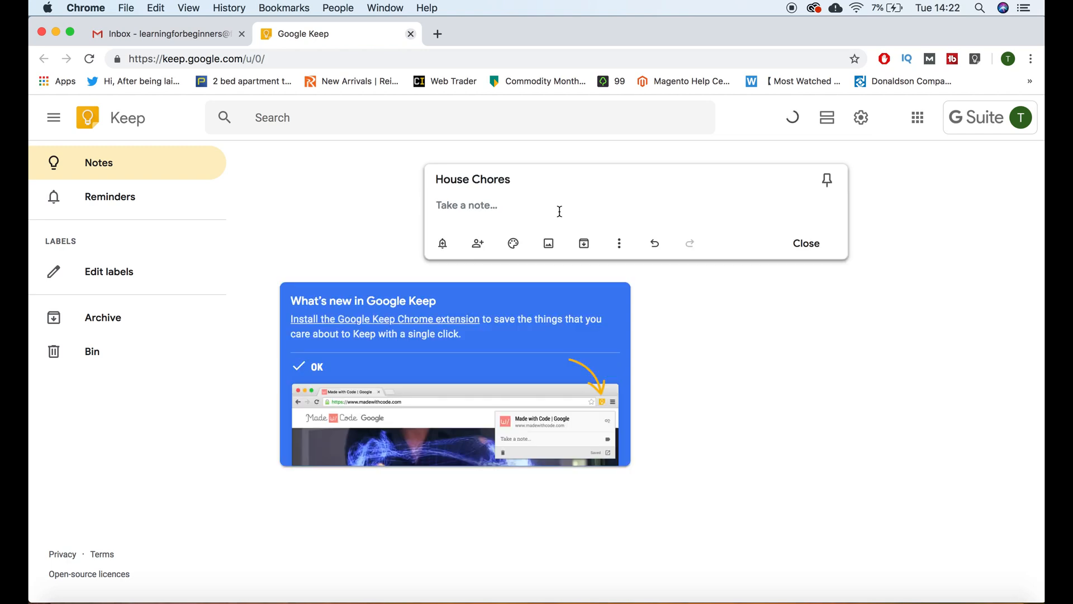
Step: Enter Washing dishes, cleaning and cooking on separate lines in the House Chores note and pin the note
text(W)
text(ashing dishes)
key(Return)
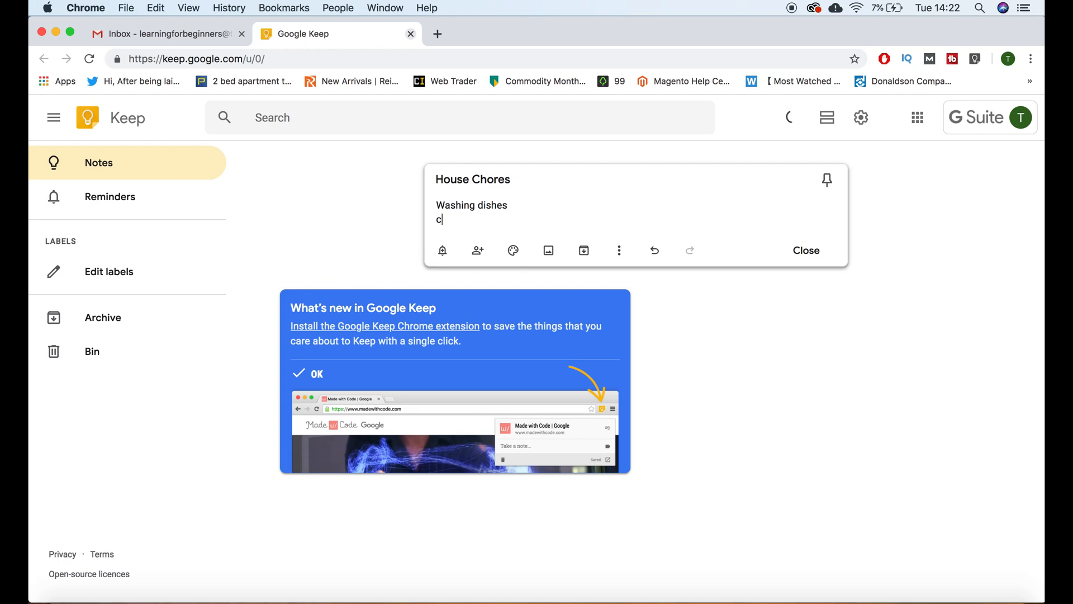
text(cleaning)
key(Return)
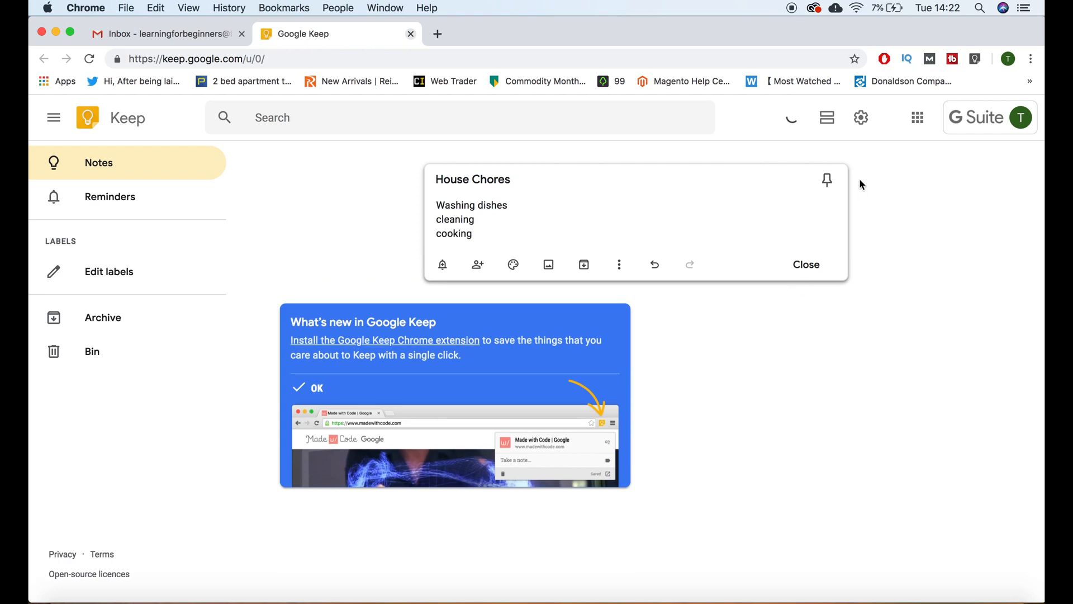
click(830, 180)
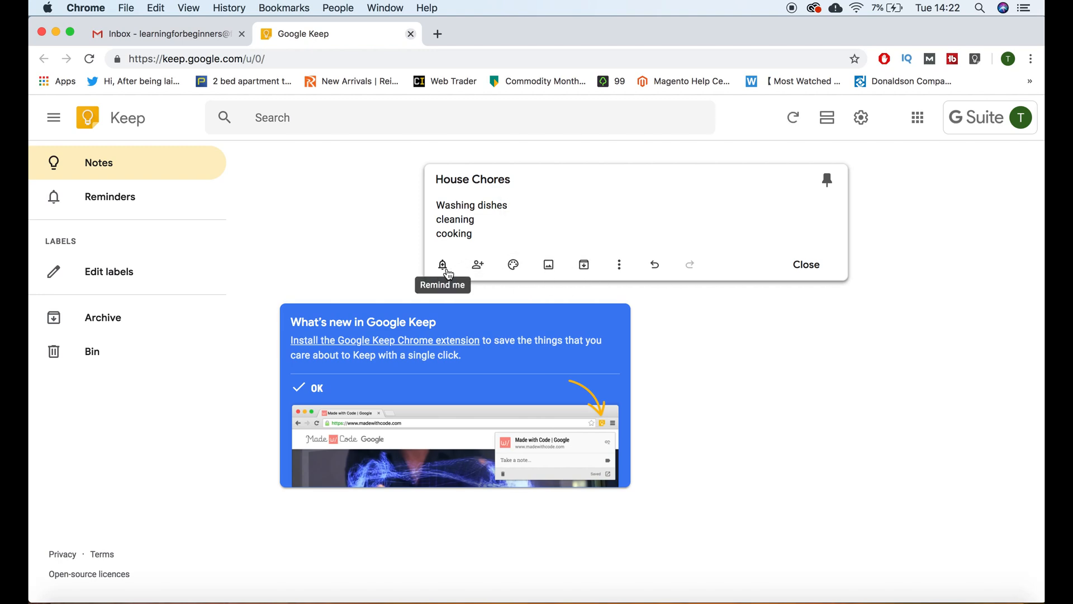
Step: Add a Later today 20:00 reminder to the House Chores note and delete it again
click(448, 273)
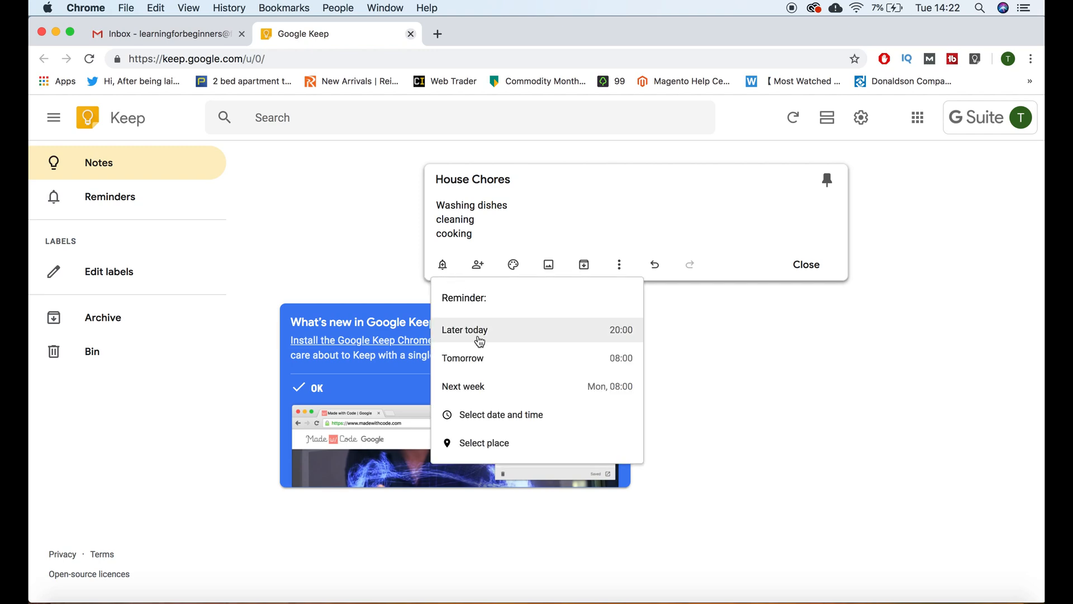
click(518, 337)
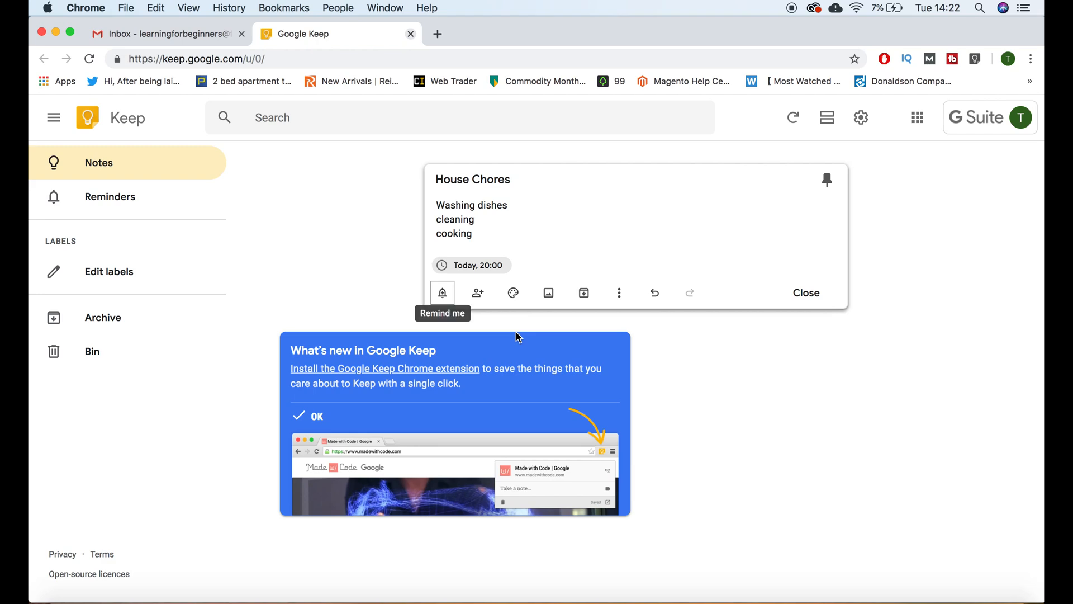
click(504, 265)
Step: Try a custom reminder for 26 Mar 2019 at 22:00 with a customised daily repeat that never ends
click(443, 267)
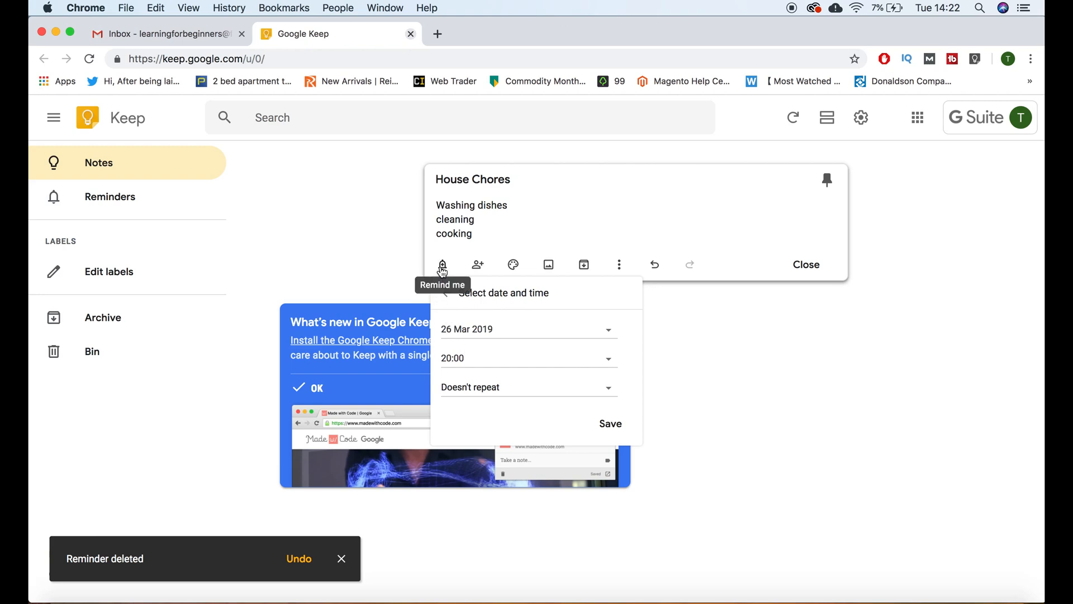
click(499, 335)
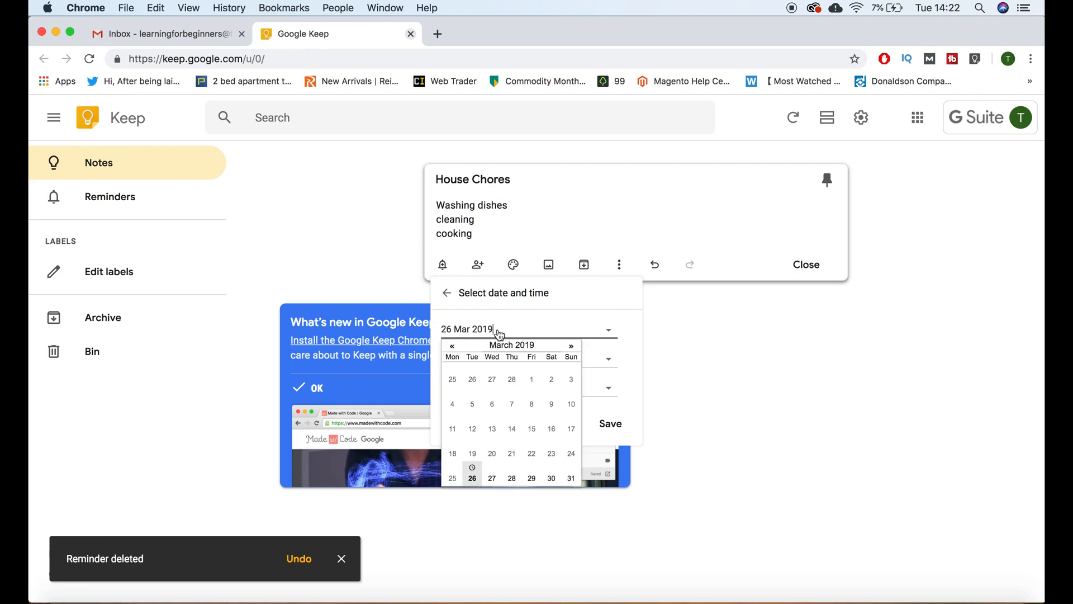
click(577, 311)
click(519, 360)
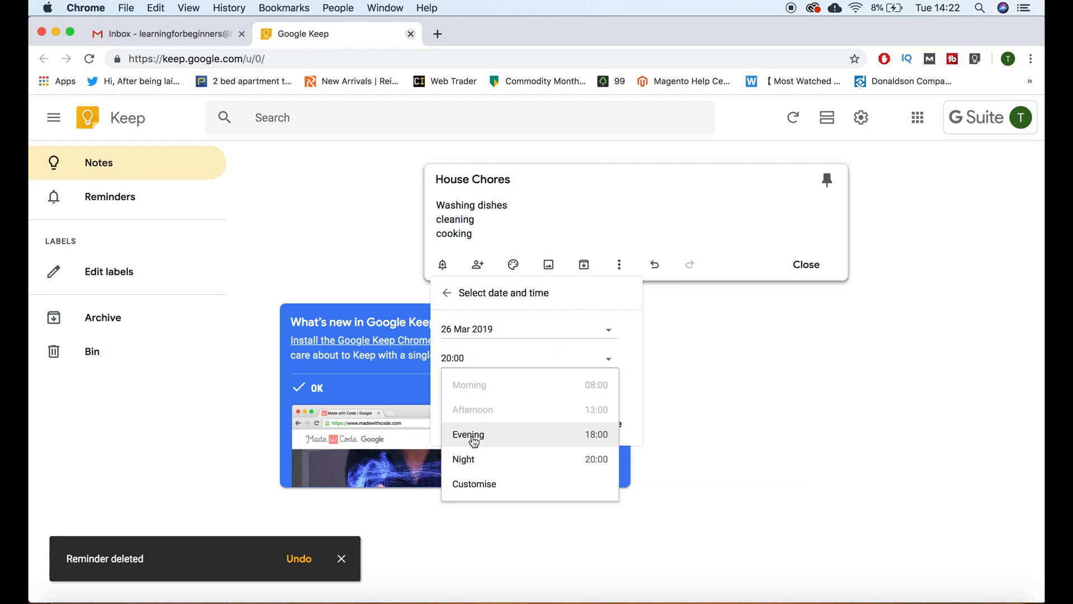
click(471, 484)
text(22:00)
click(566, 390)
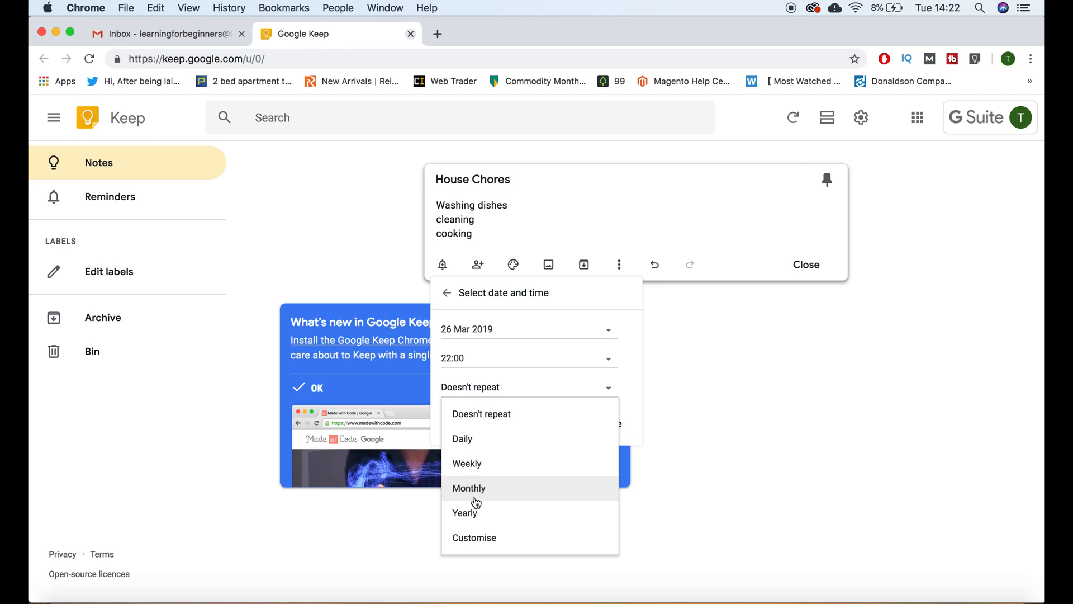
click(471, 534)
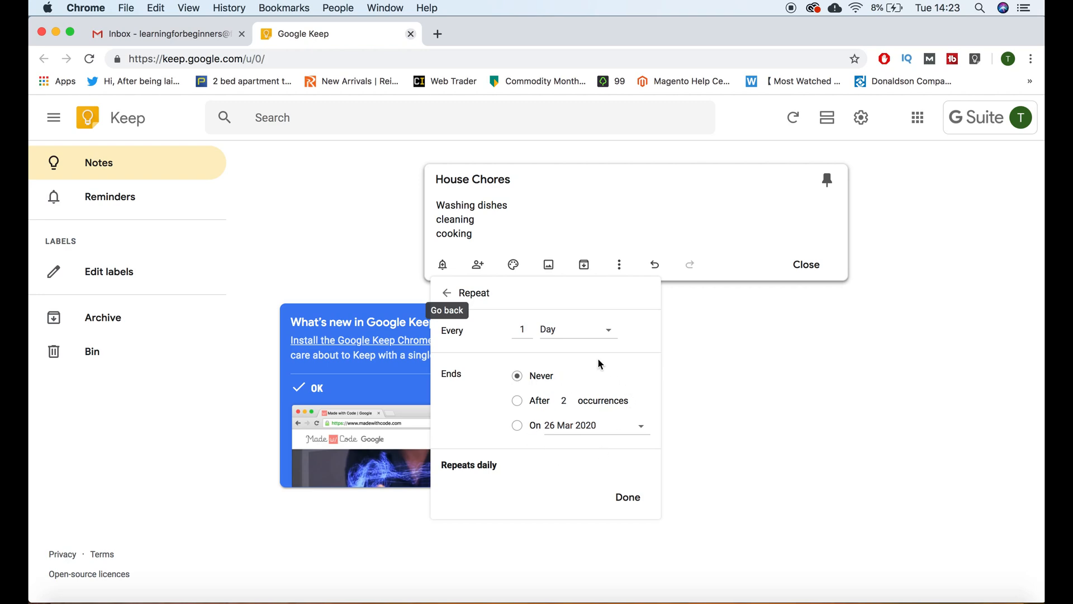
click(638, 499)
click(446, 293)
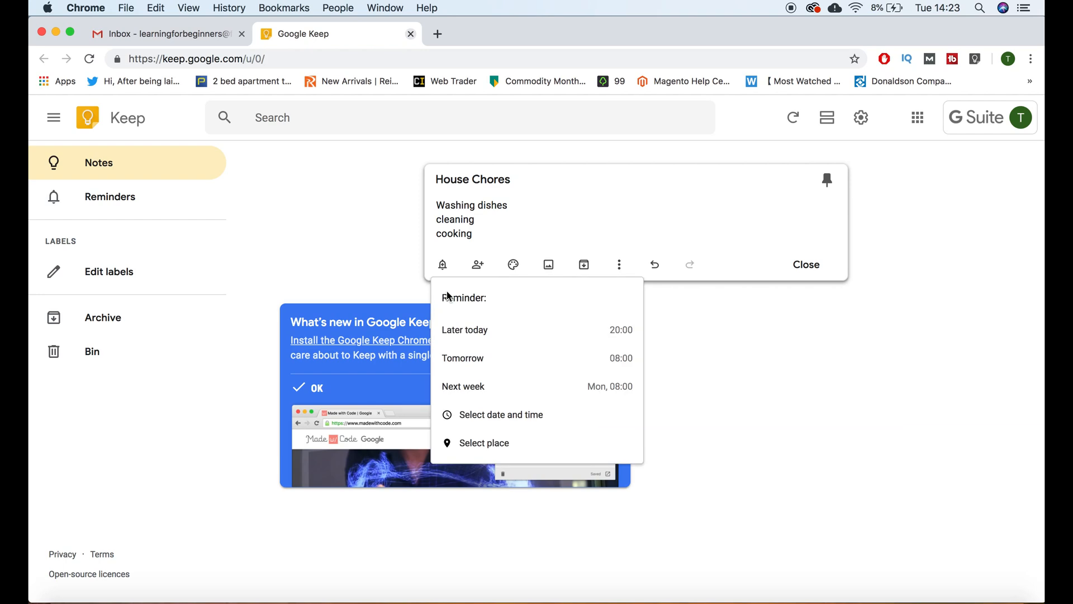
Step: Add a place reminder for Sutton, UK to the House Chores note, allowing Keep to know the location
click(482, 444)
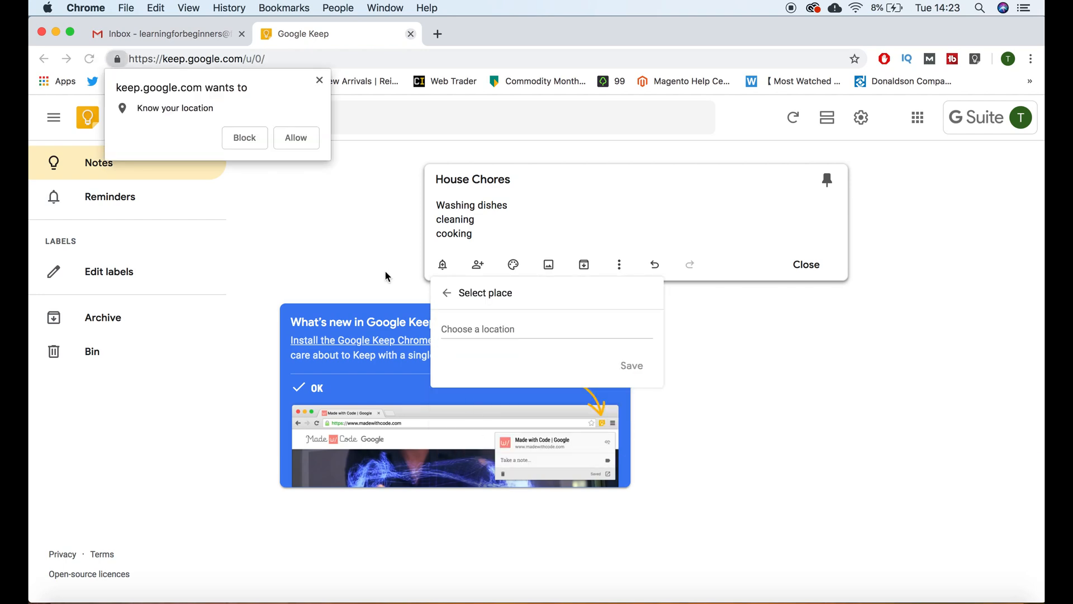
click(296, 138)
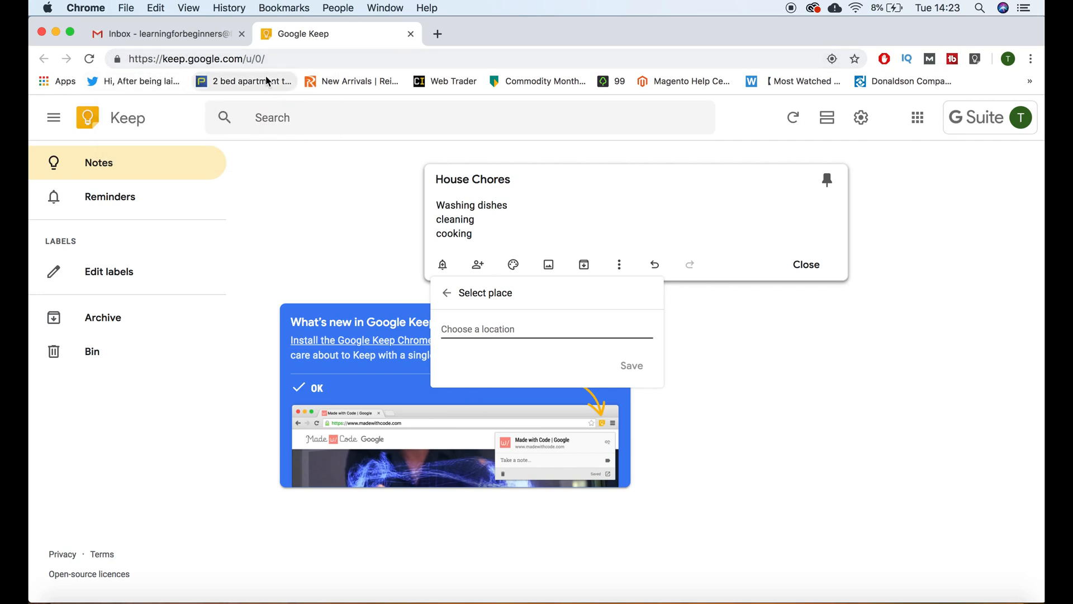
click(475, 329)
text(sutton)
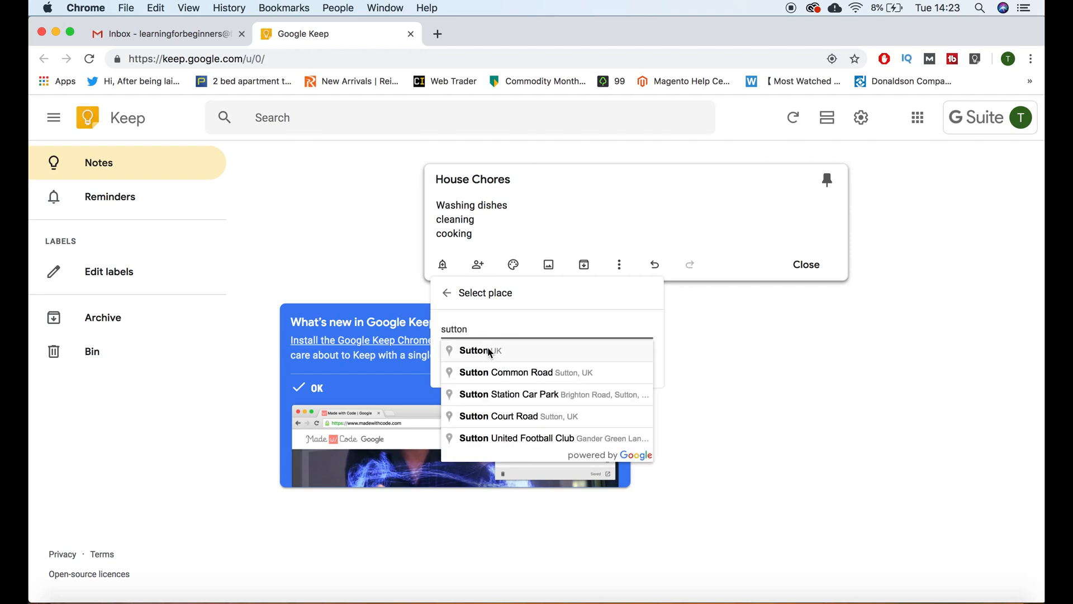
click(489, 352)
click(626, 367)
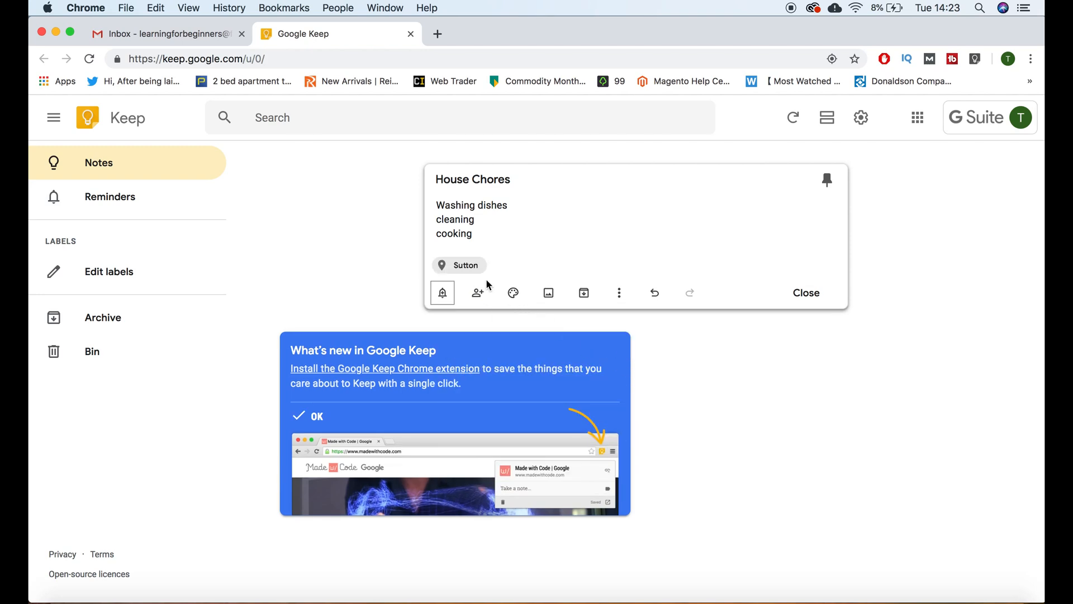
click(441, 305)
click(445, 322)
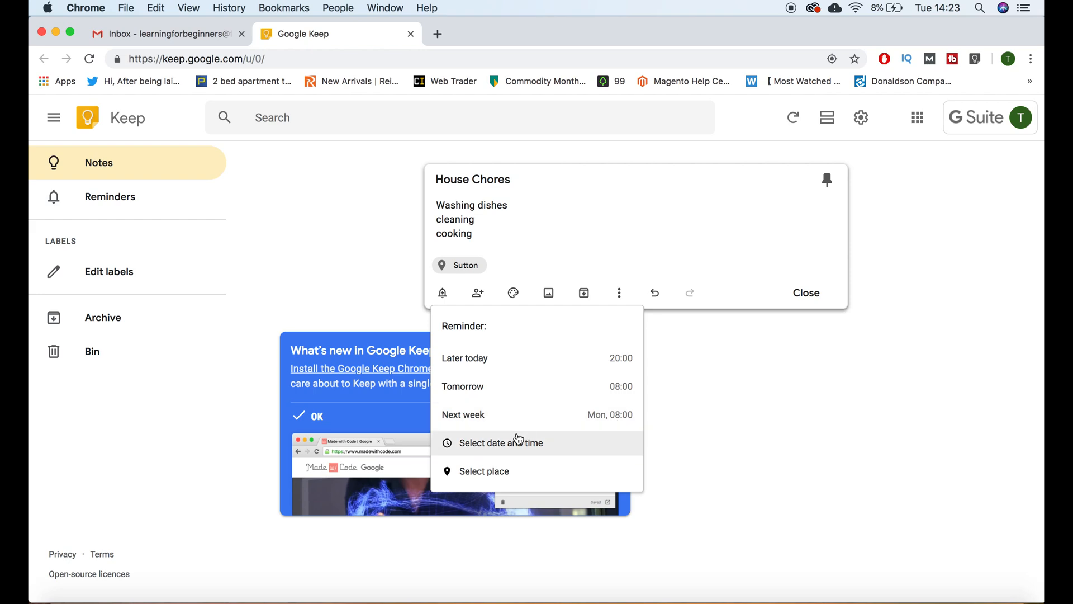
click(516, 259)
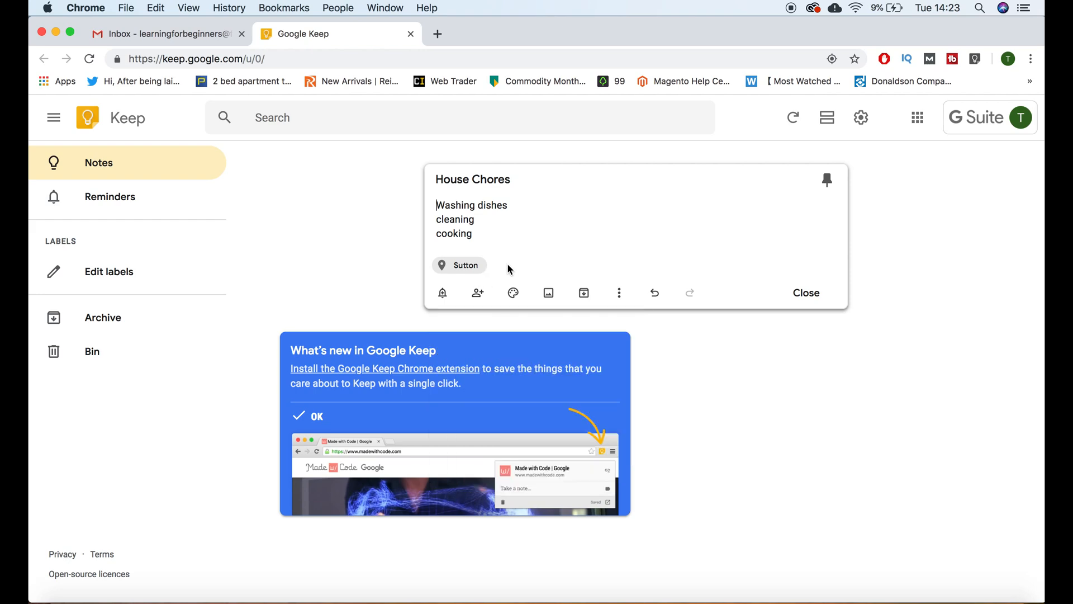
Step: Review the House Chores note's collaborator settings and save them without adding anyone
click(477, 293)
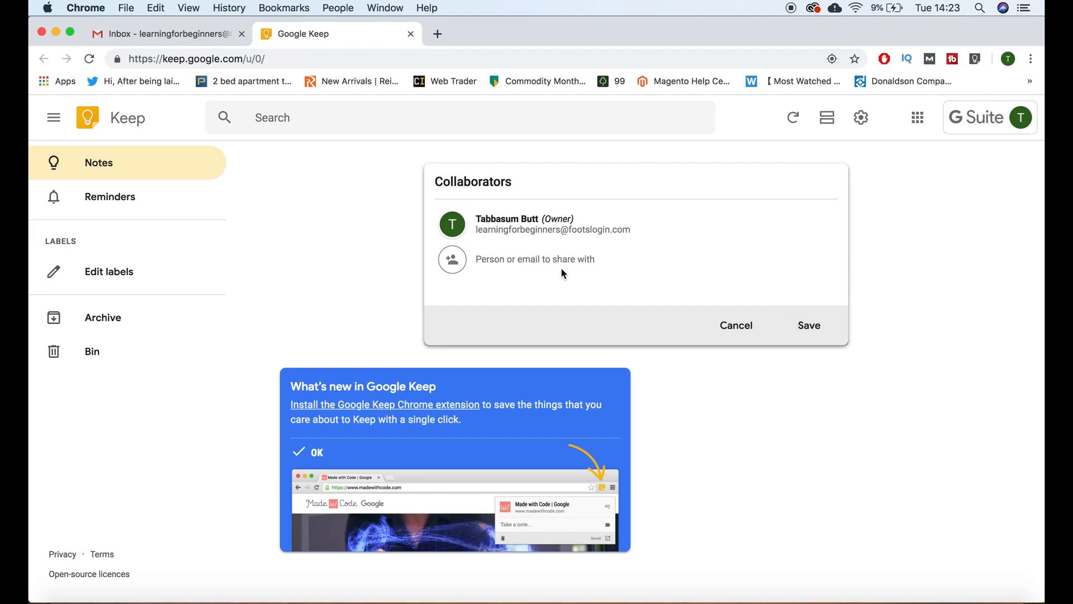
text(d)
key(BackSpace)
click(804, 326)
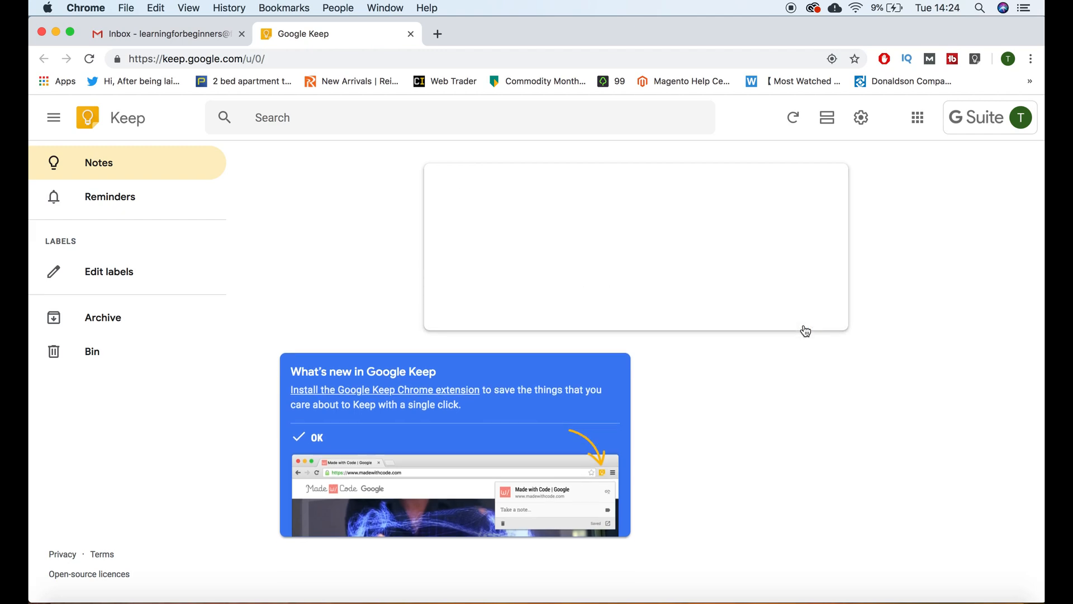
click(485, 294)
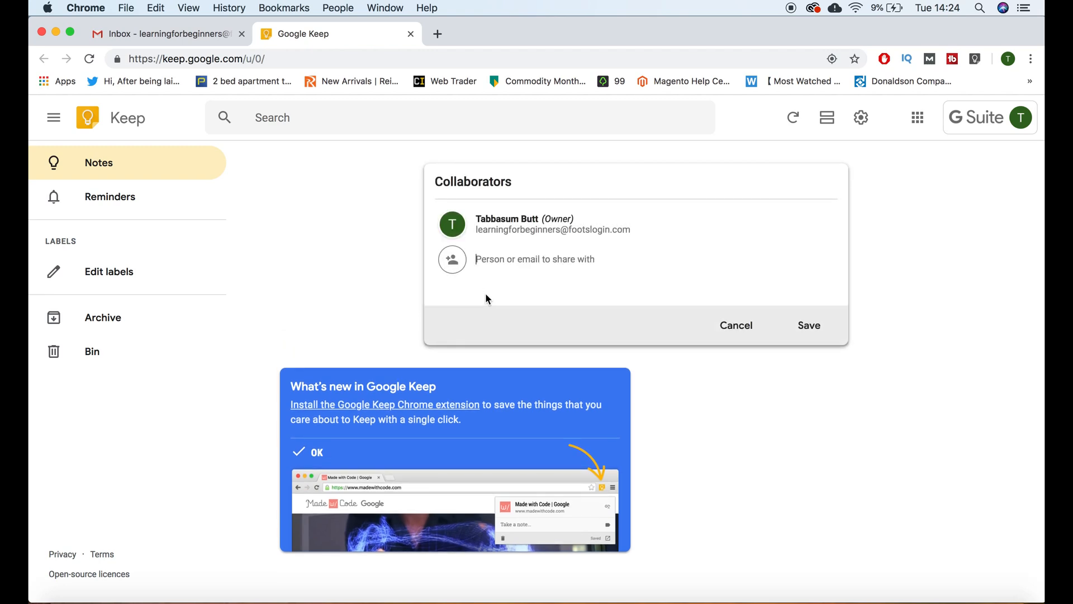
click(802, 327)
Step: Try red, blue, yellow, purple and pink backgrounds on the House Chores note and settle on orange
mouse_move(513, 297)
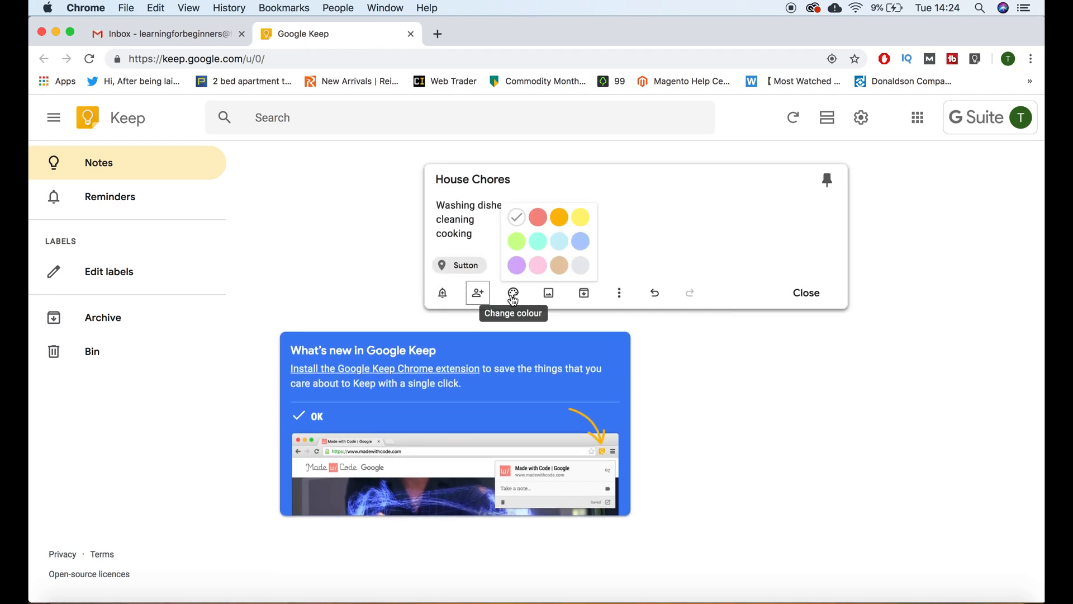
click(537, 219)
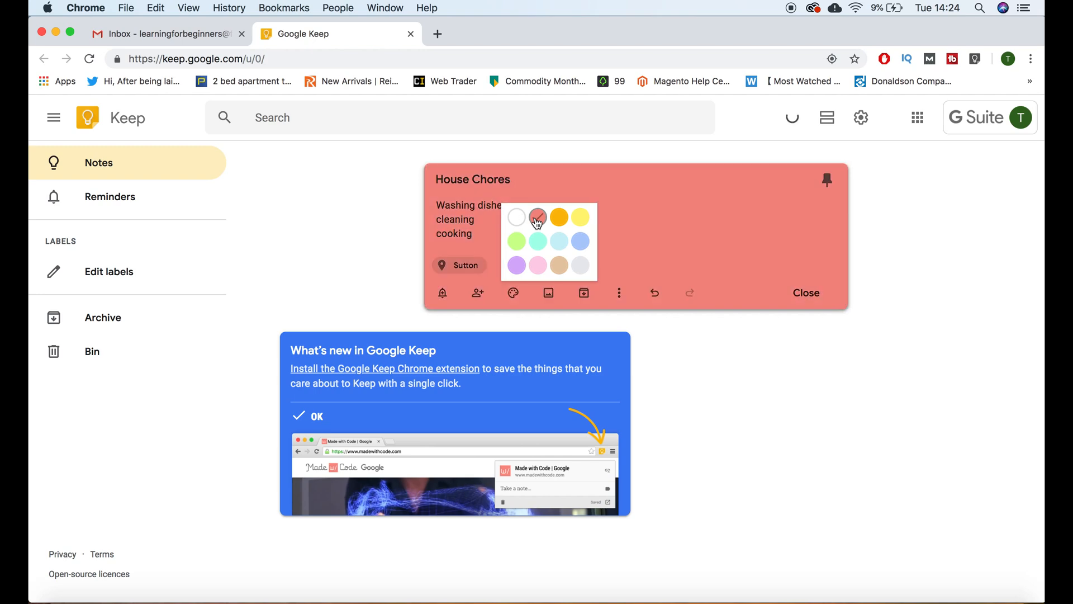
click(558, 241)
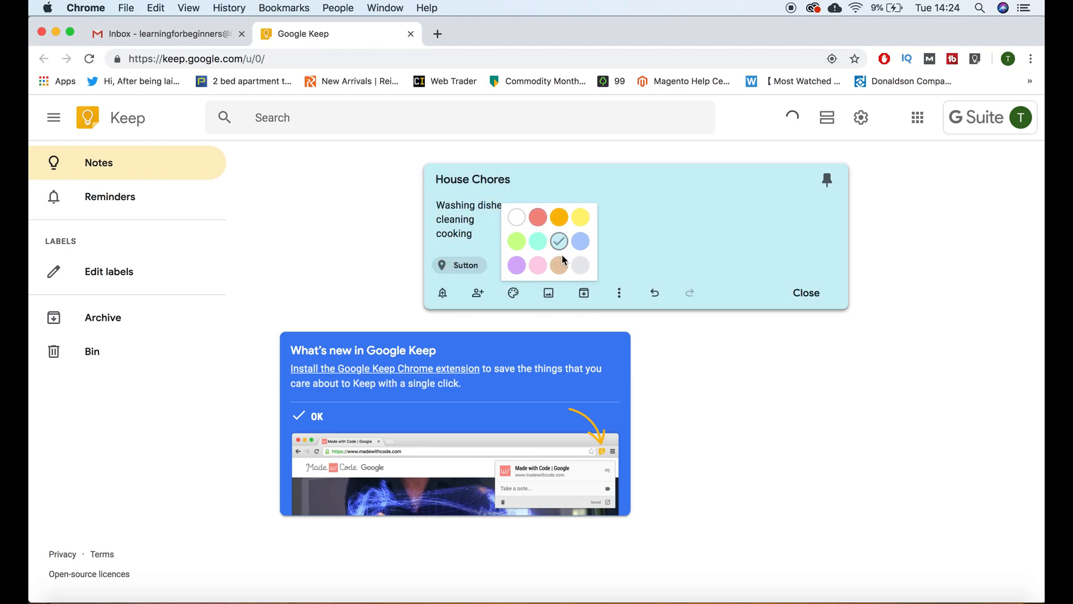
click(580, 241)
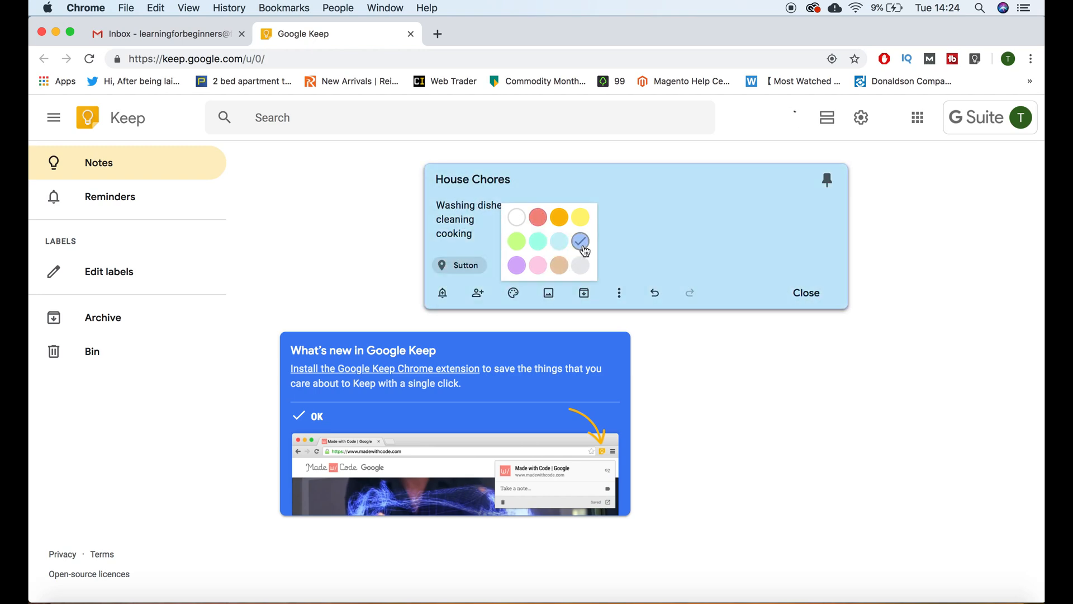
click(582, 217)
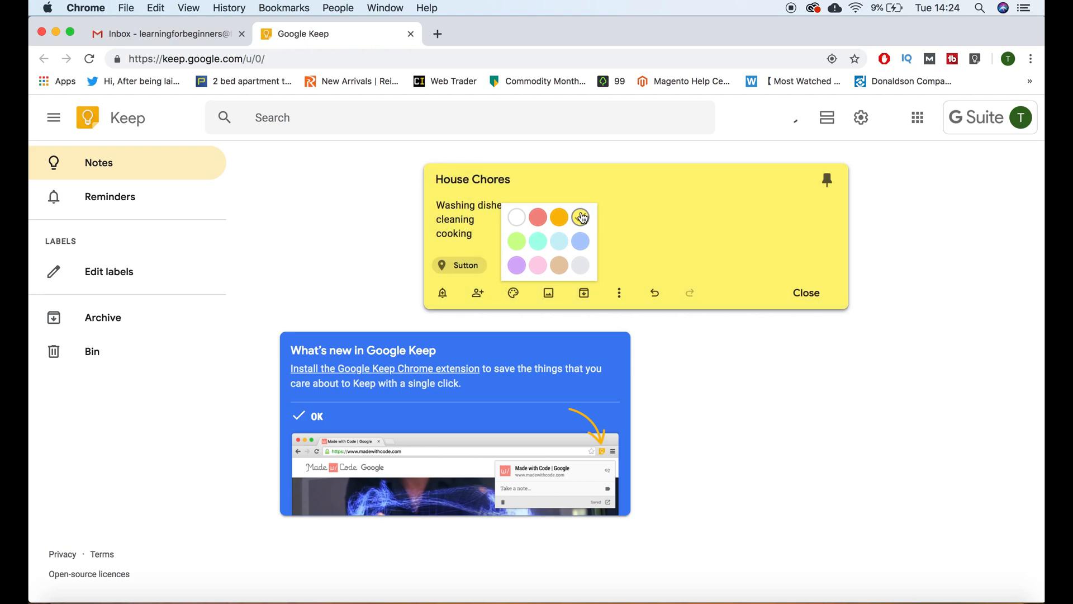
click(517, 268)
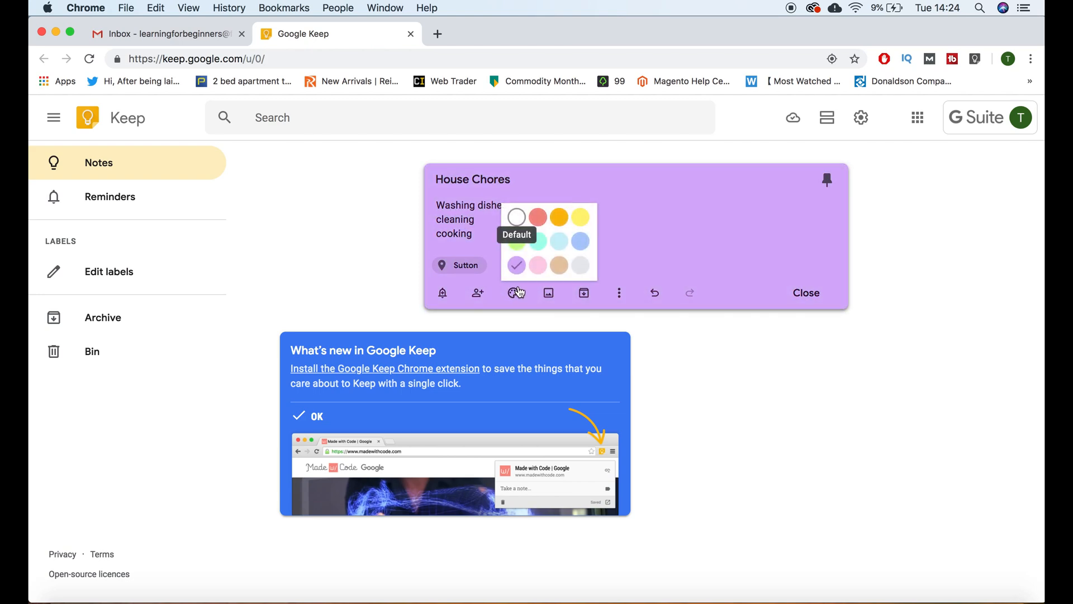
click(545, 264)
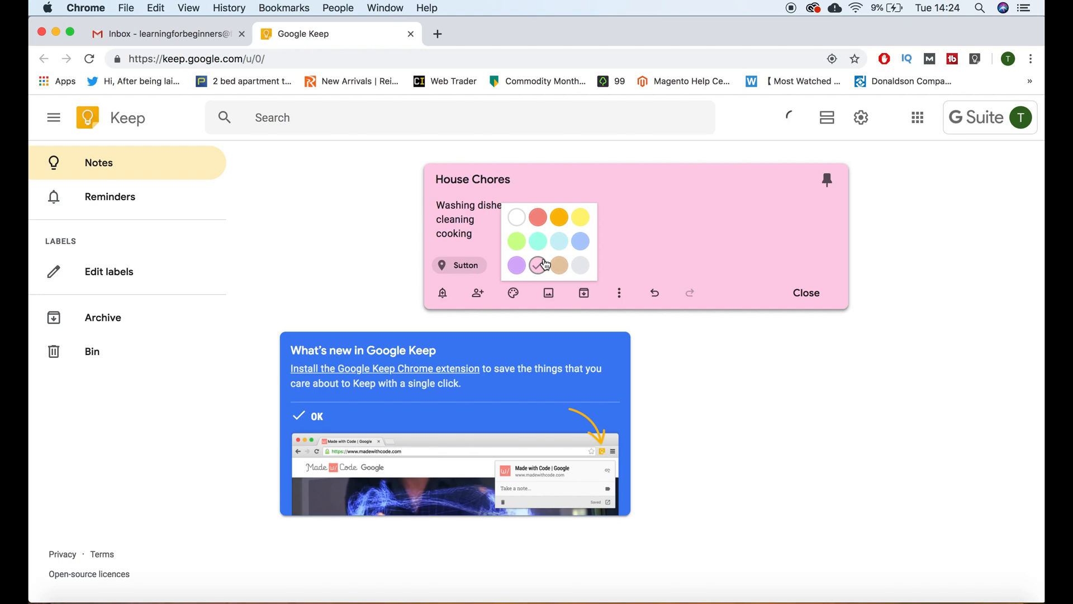
click(559, 217)
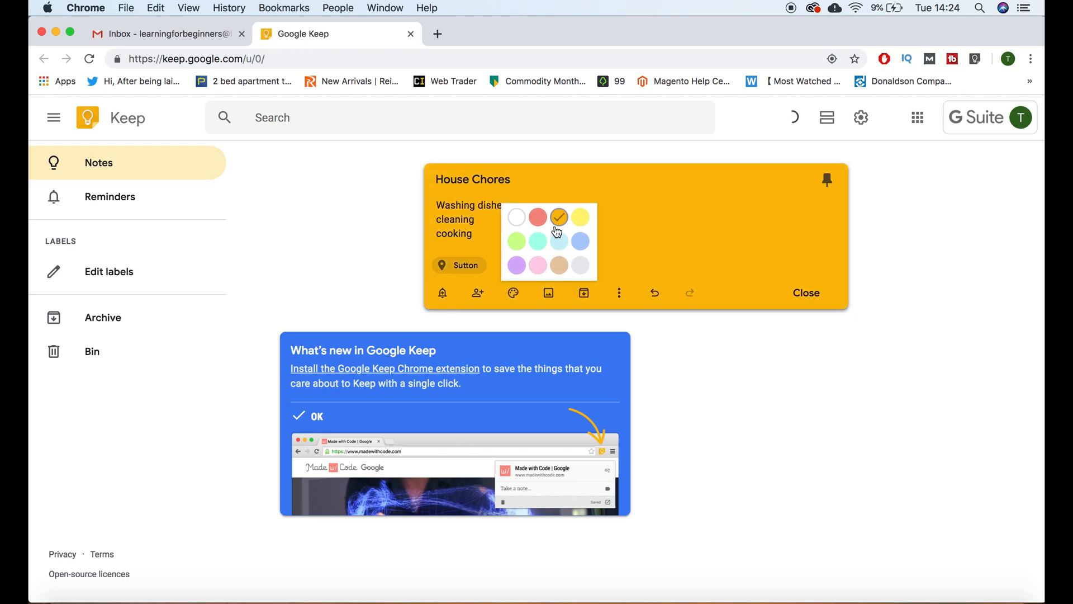
Step: Add a photo from the computer's Google Drive folder to the House Chores note
click(549, 294)
scroll(431, 203, down, 10)
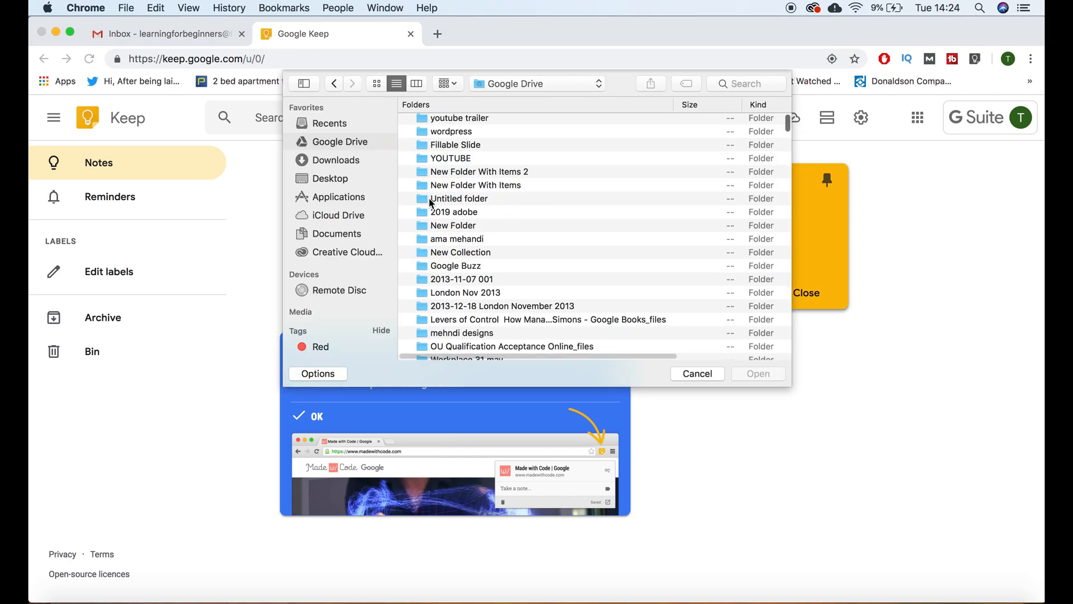
double_click(457, 211)
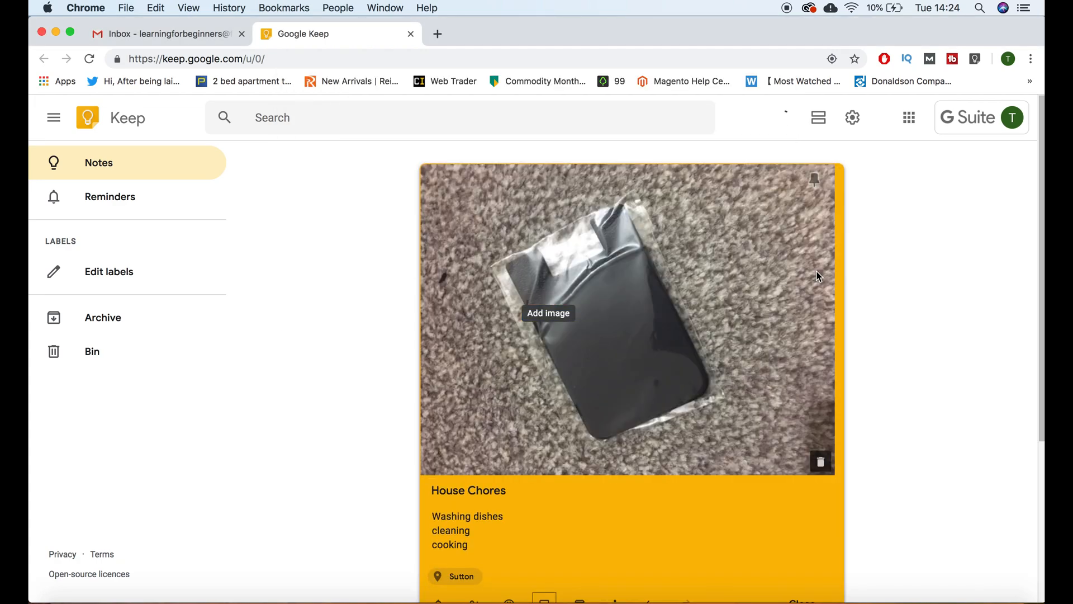
Step: Open the House Chores note's photo at full size and bring it into the drawing editor
click(812, 299)
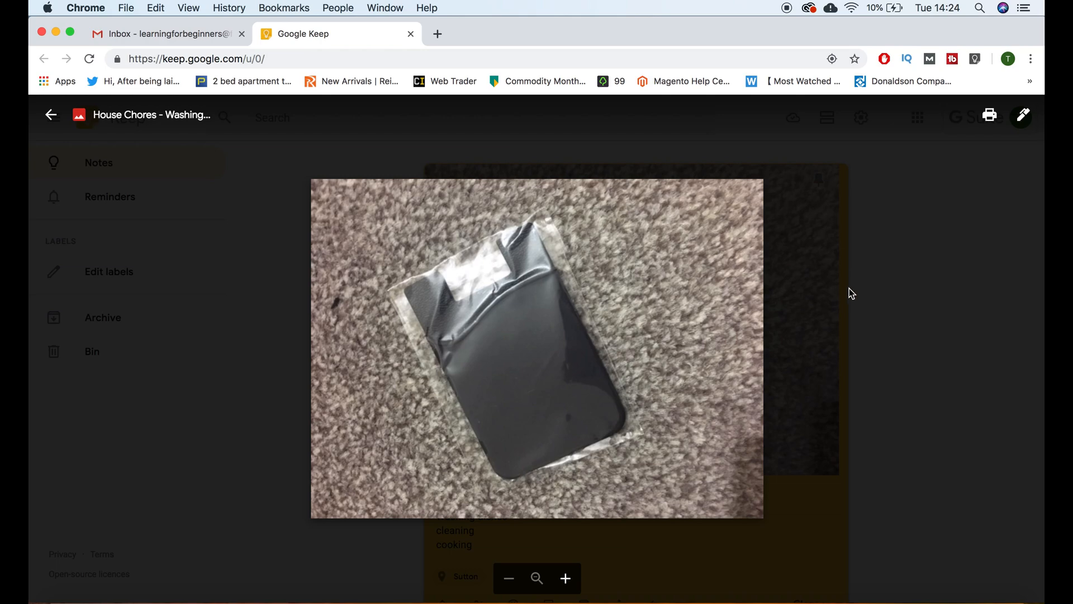
click(955, 236)
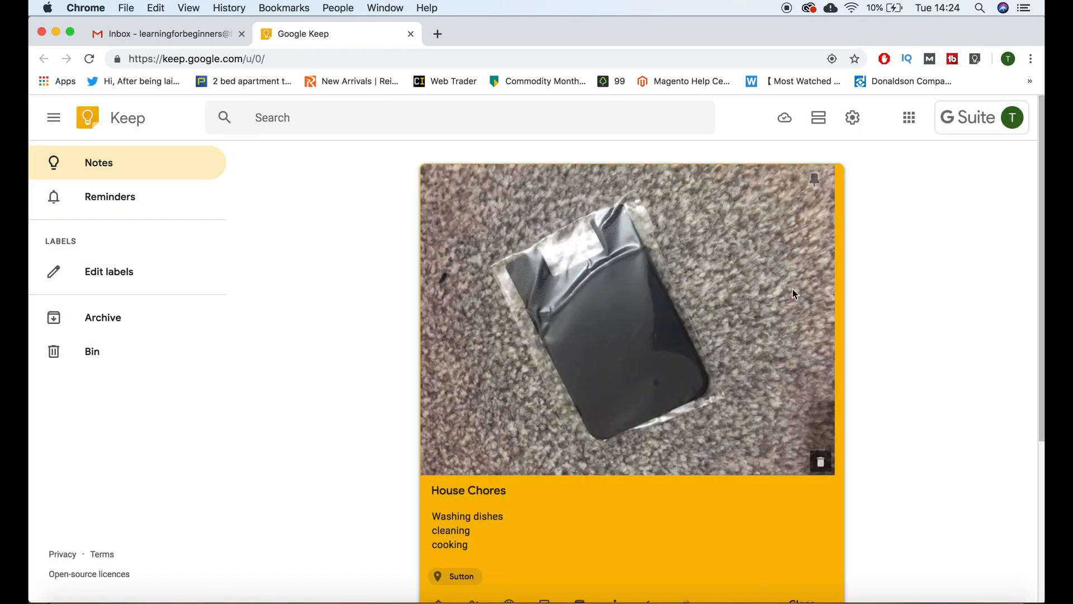
click(795, 294)
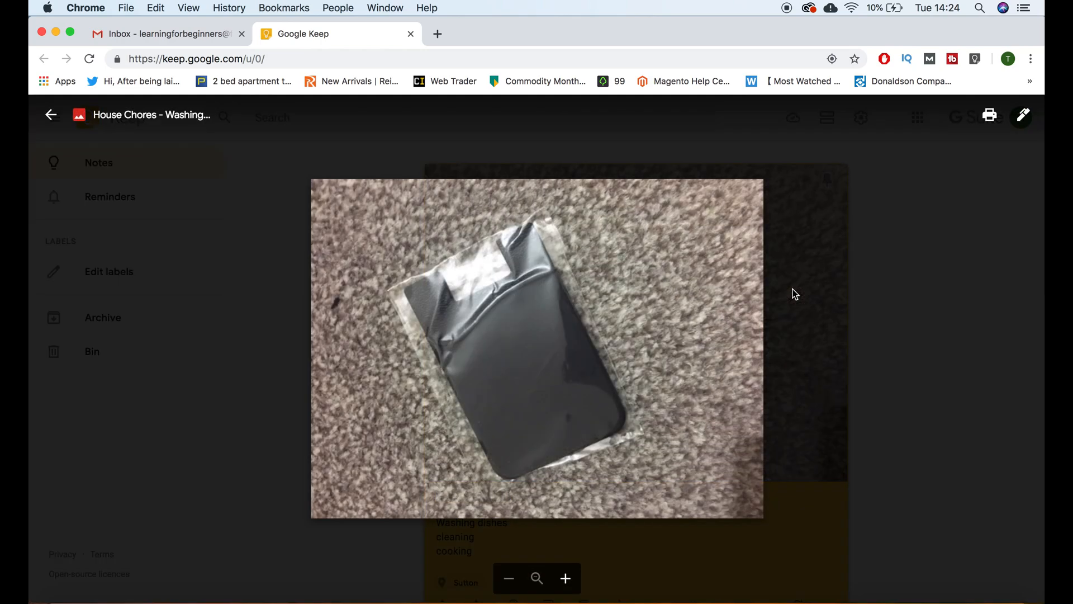
click(1026, 118)
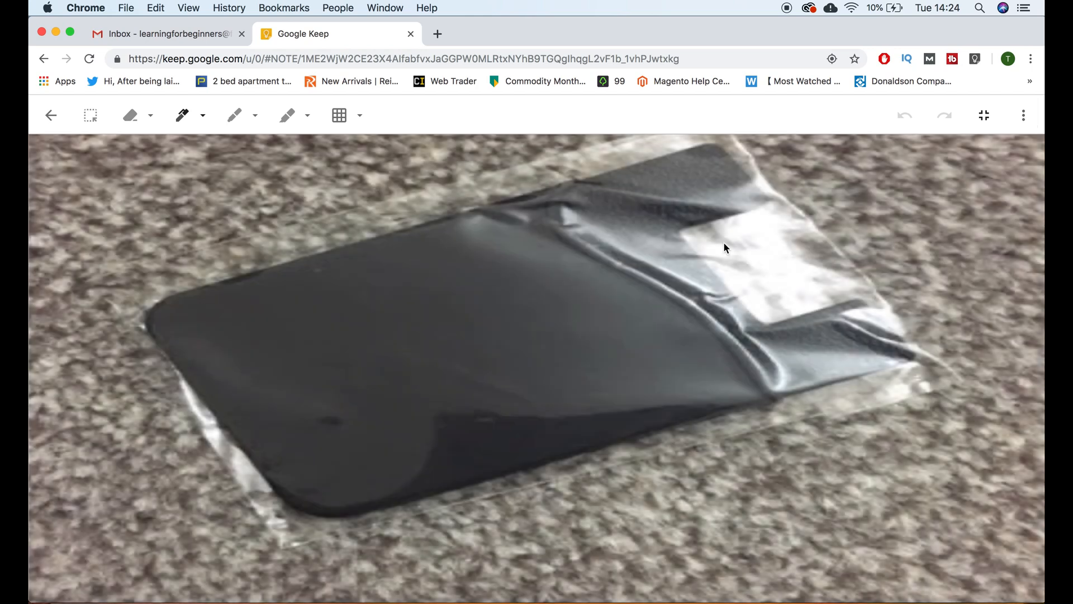
scroll(226, 144, down, 3)
scroll(226, 144, up, 2)
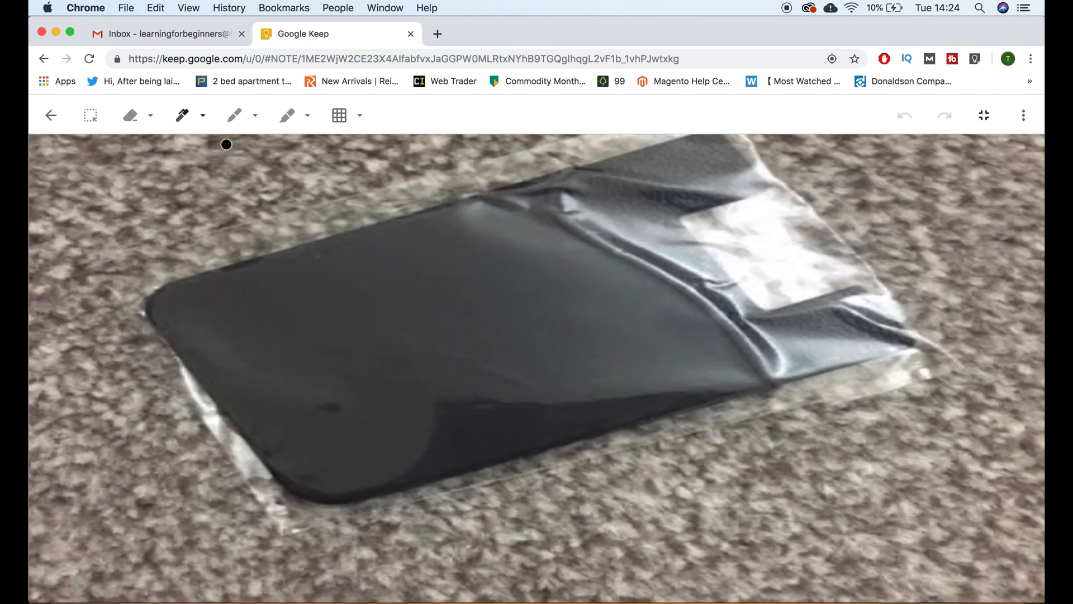
Step: Draw a short black pen stroke beside the object in the photo, erase it and return to the House Chores note
drag(177, 177, 144, 214)
click(296, 119)
click(240, 118)
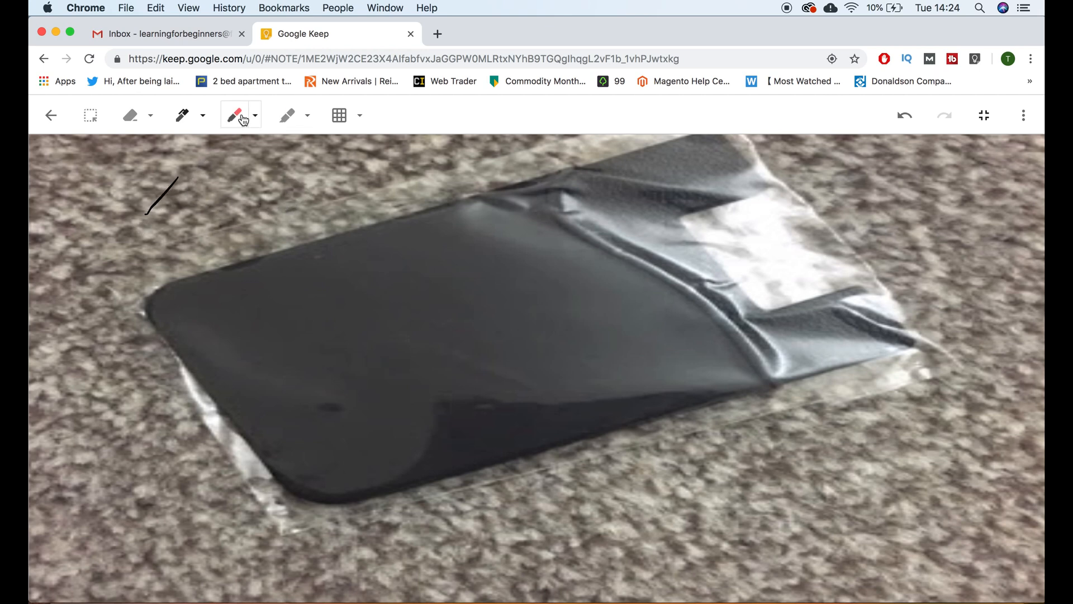
click(126, 123)
mouse_move(147, 193)
mouse_down()
mouse_move(135, 238)
mouse_move(94, 262)
mouse_up()
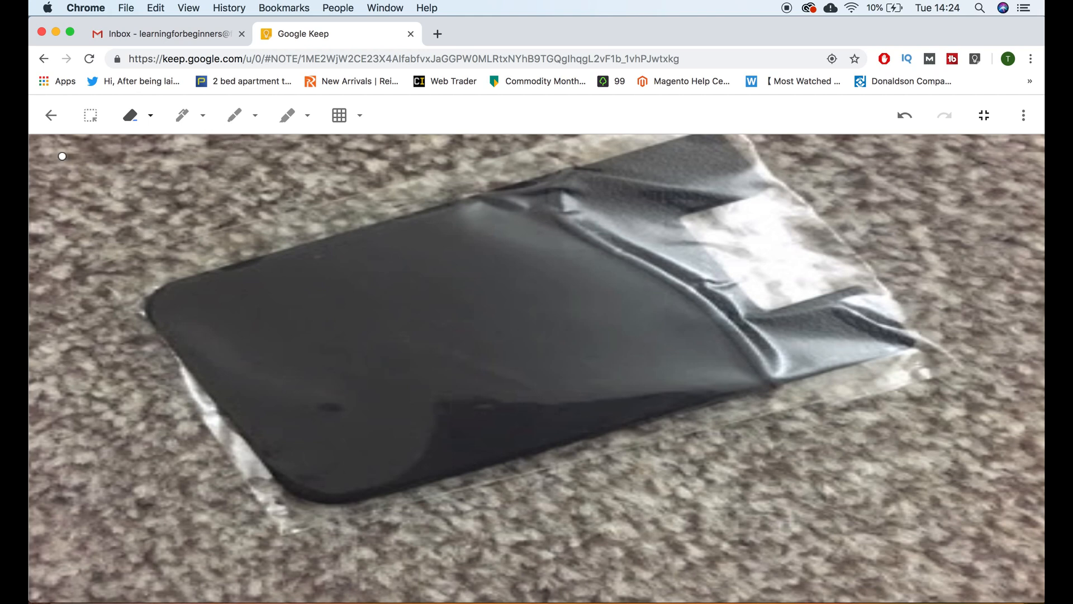
click(47, 114)
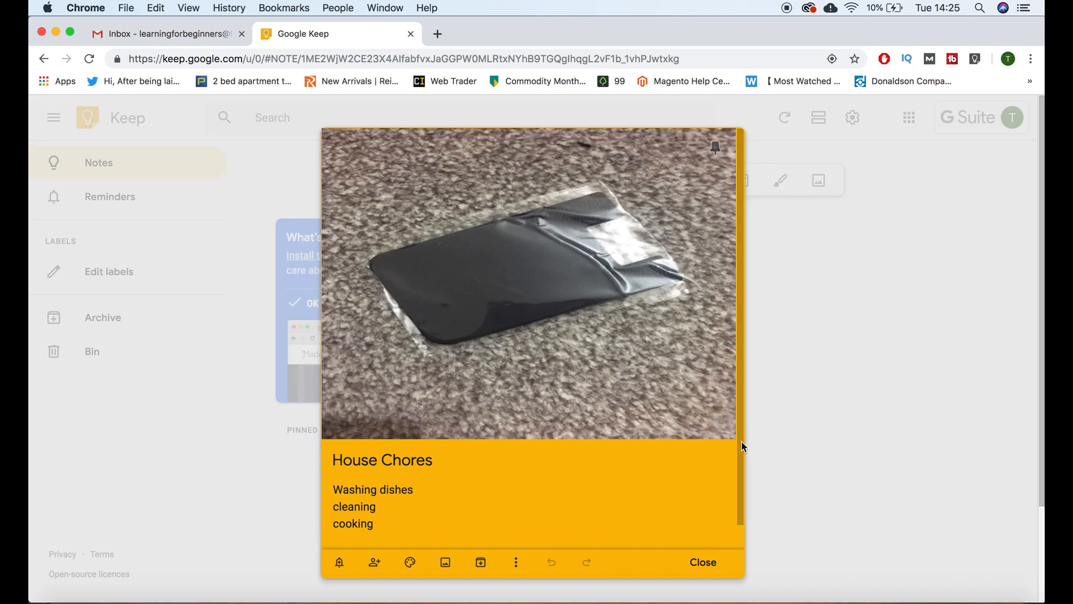
Step: Archive the House Chores note and open the archive
scroll(599, 494, down, 2)
click(480, 563)
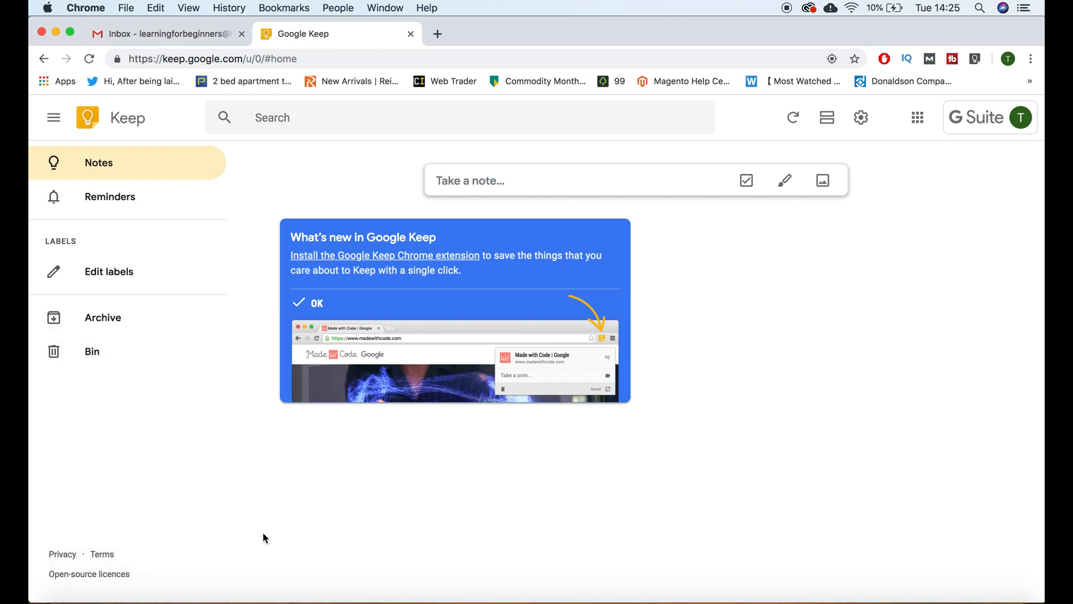
click(140, 317)
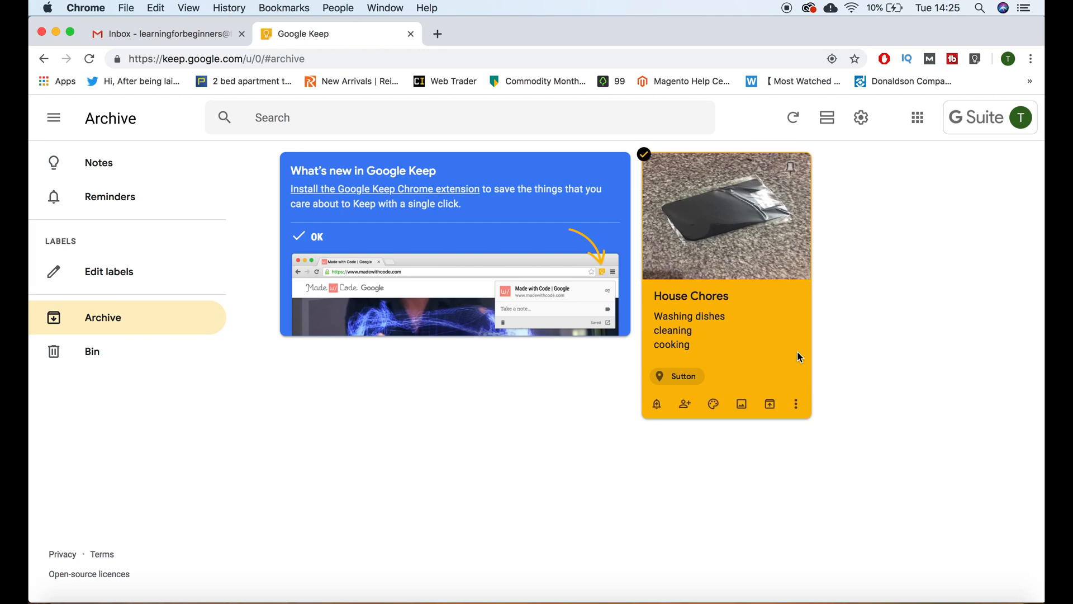
Step: Check the archived House Chores note's further options, unarchive it and return to the main notes
click(796, 405)
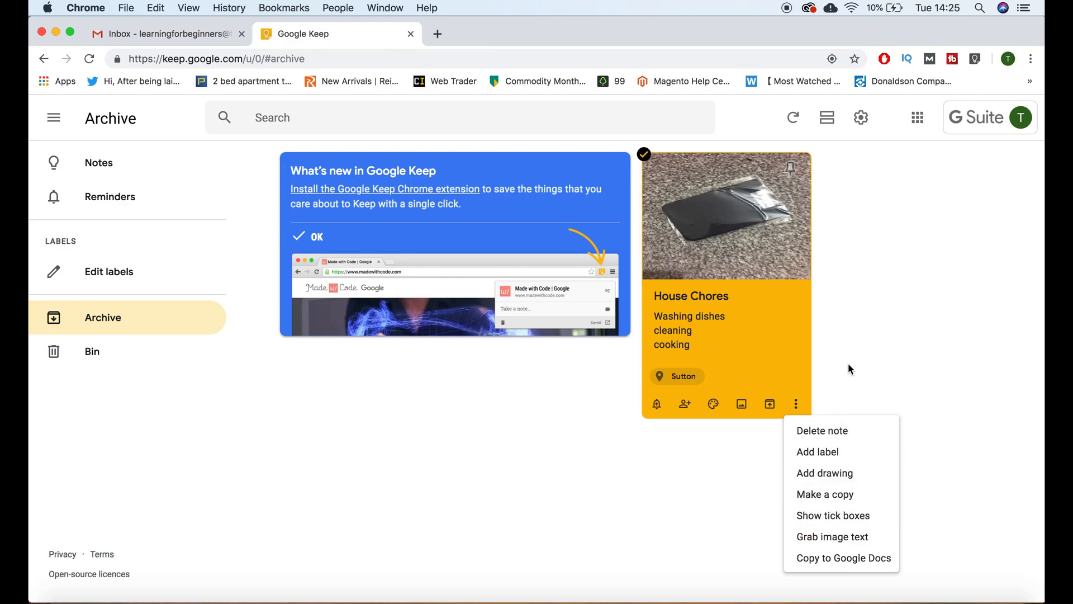
click(863, 351)
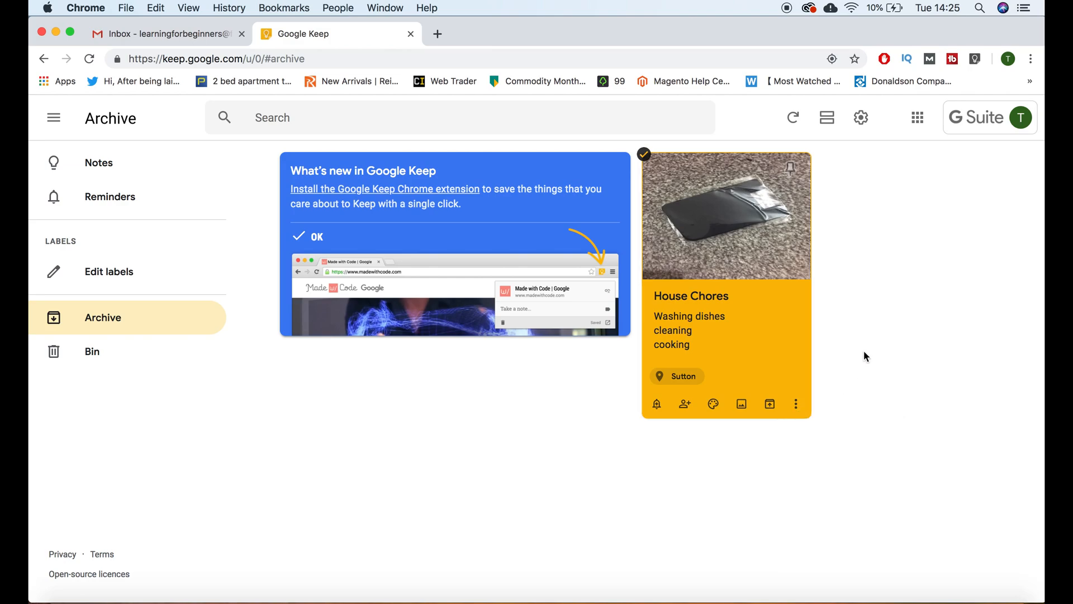
click(770, 405)
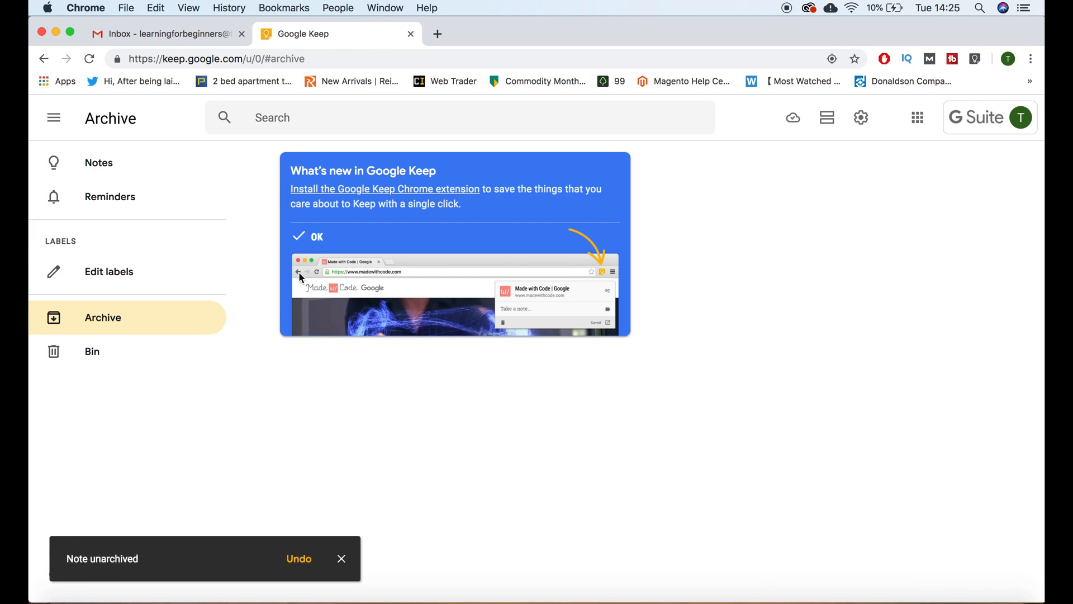
click(133, 162)
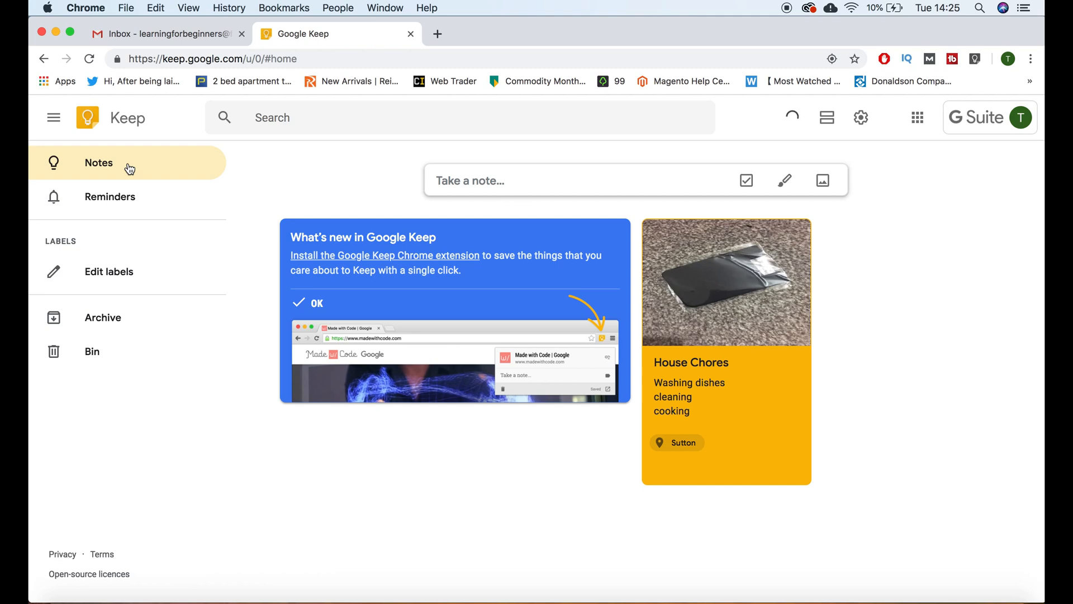
Step: Create a new label named House and apply it to the House Chores note
mouse_move(730, 408)
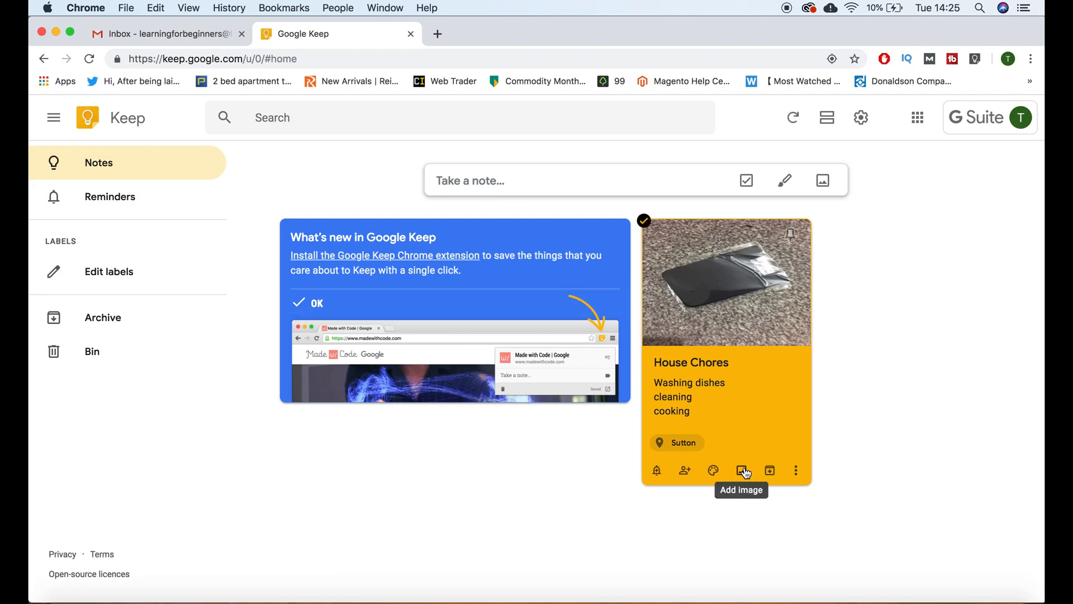
click(796, 472)
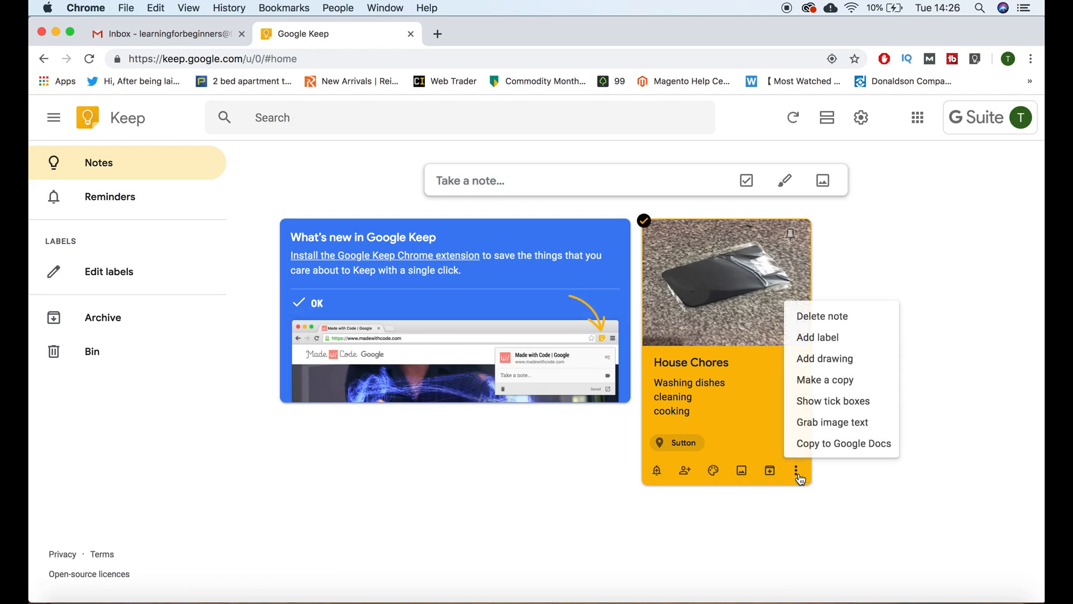
click(832, 337)
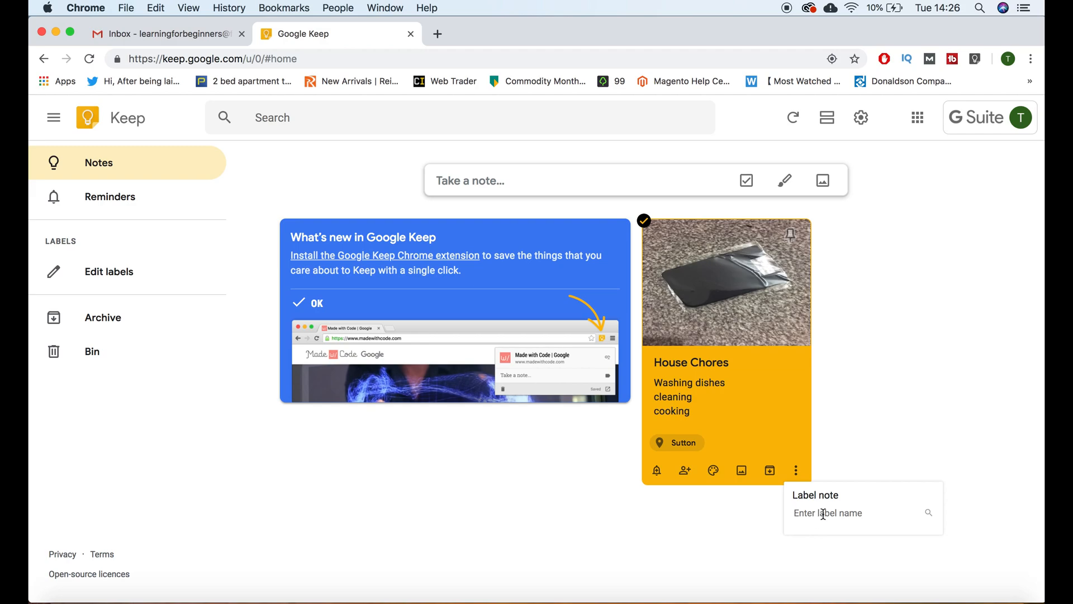
text(House)
click(836, 546)
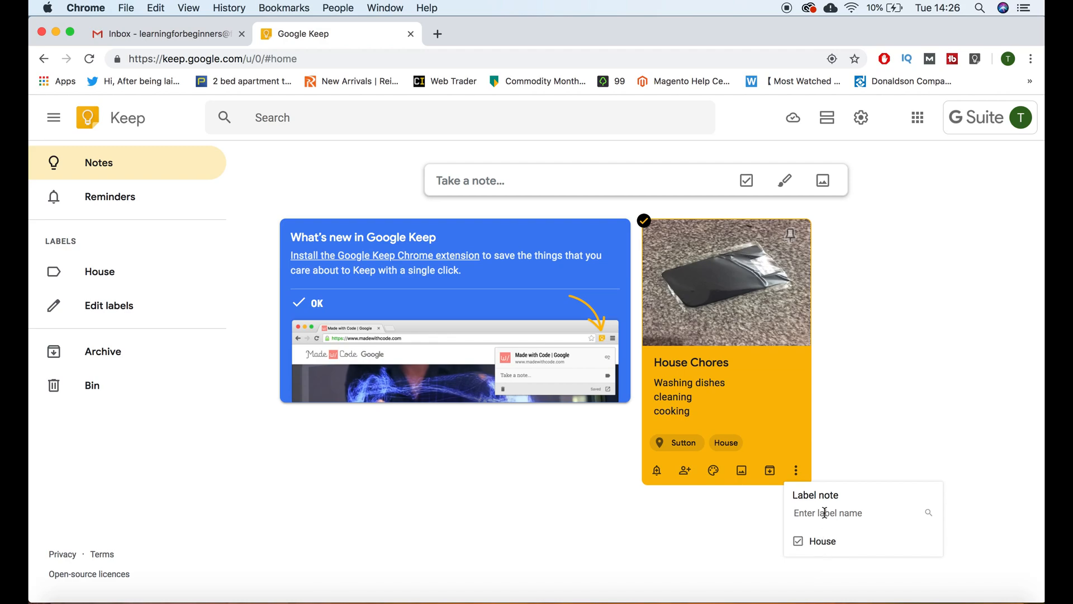
Step: Make a copy of the House Chores note and show tick boxes on the original
click(799, 474)
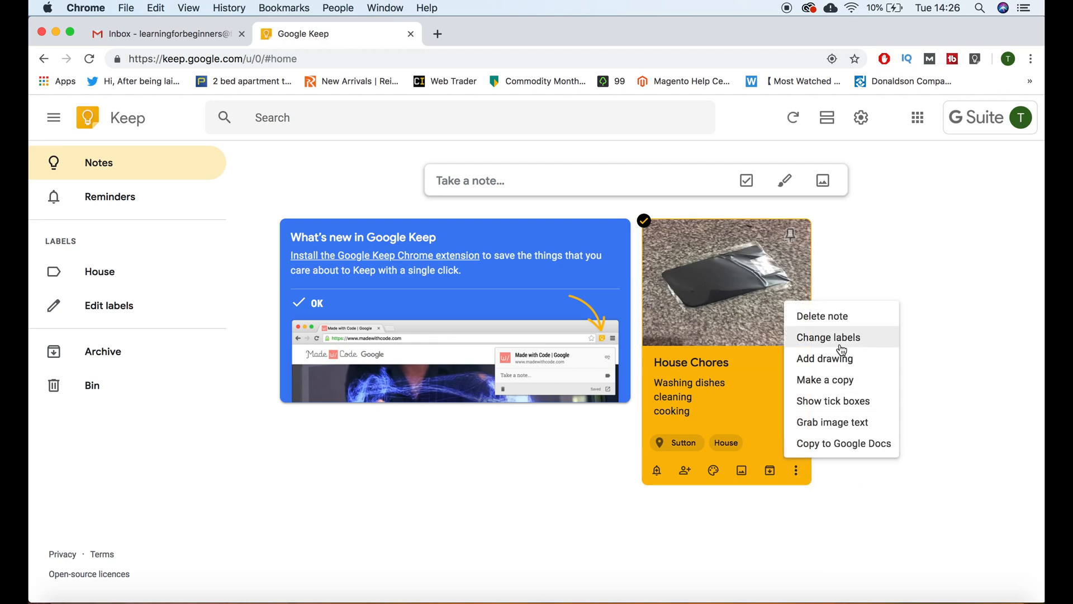
click(820, 384)
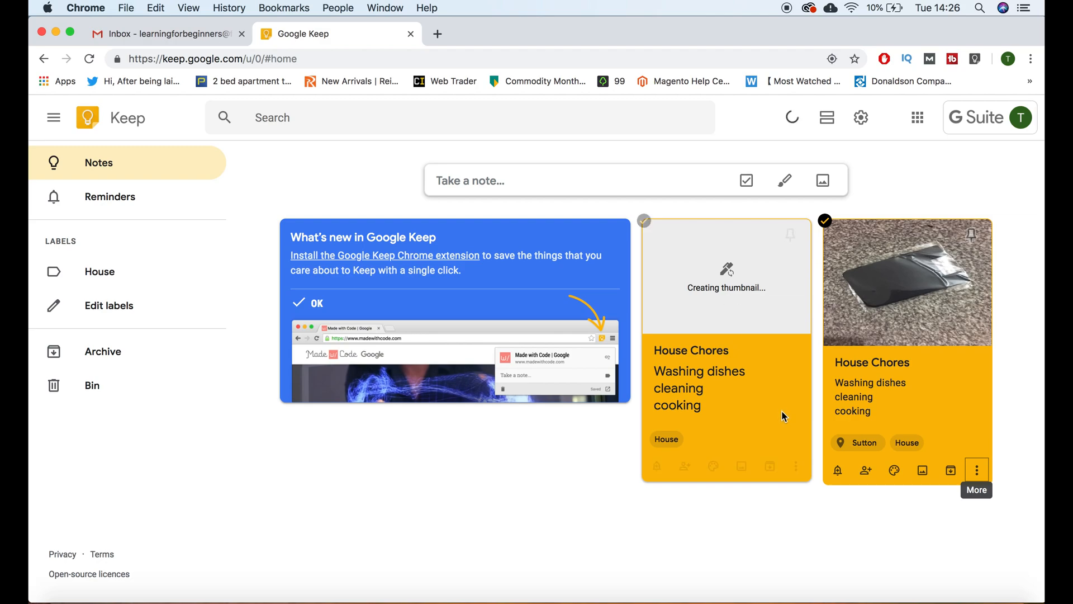
click(988, 467)
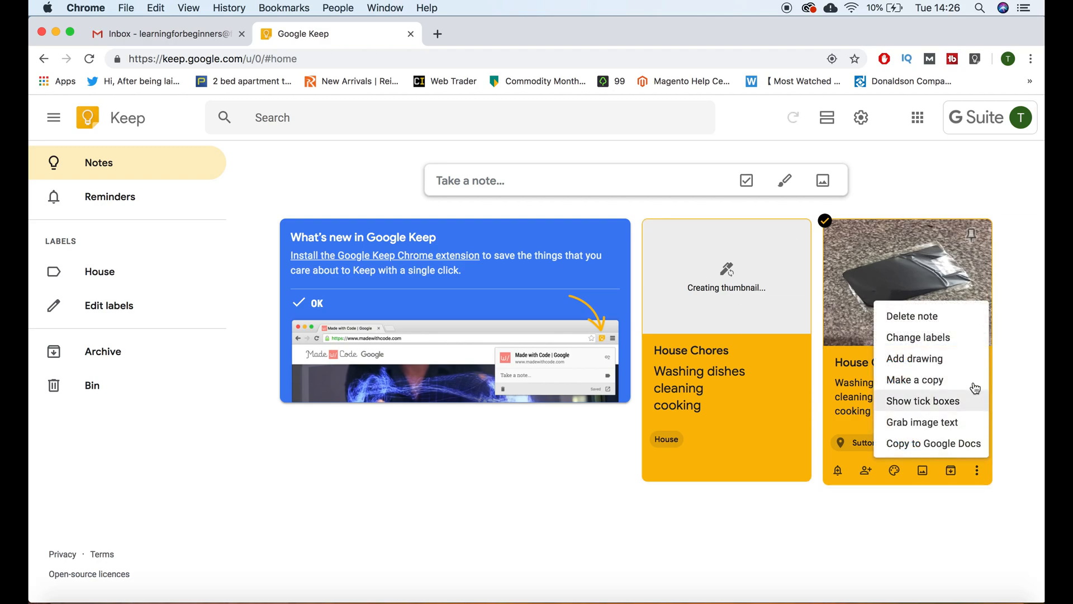
click(948, 402)
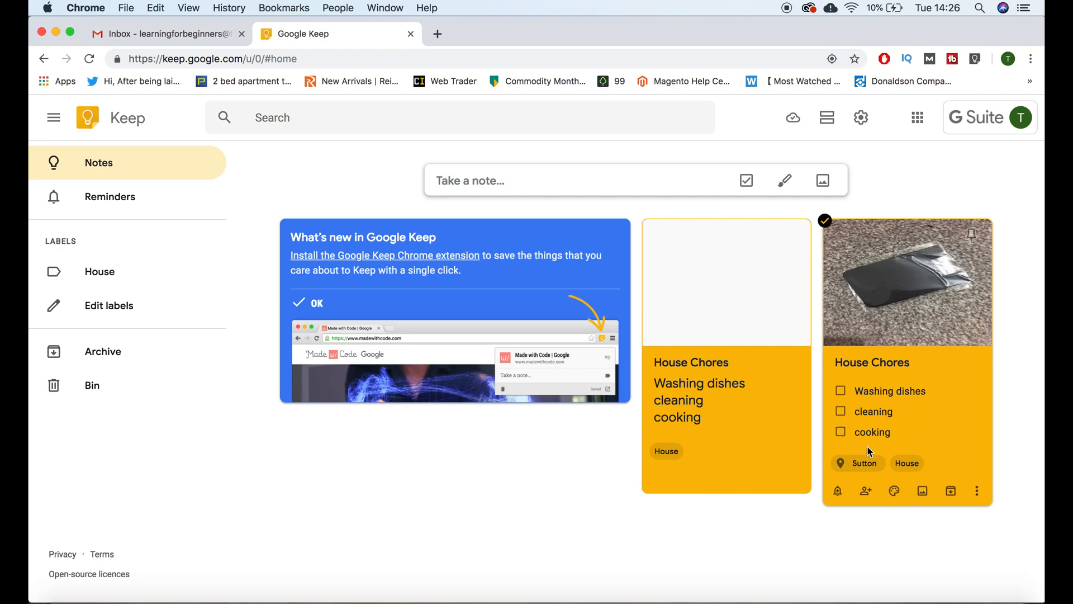
Step: Tick and untick the Washing dishes item, and do the same with the cleaning item
click(842, 391)
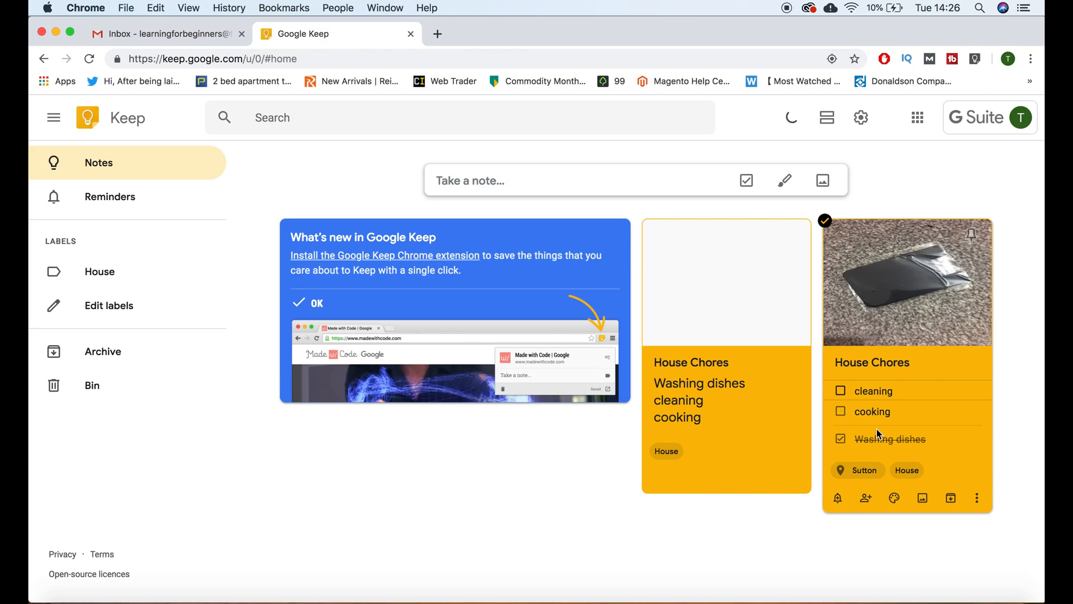
click(842, 440)
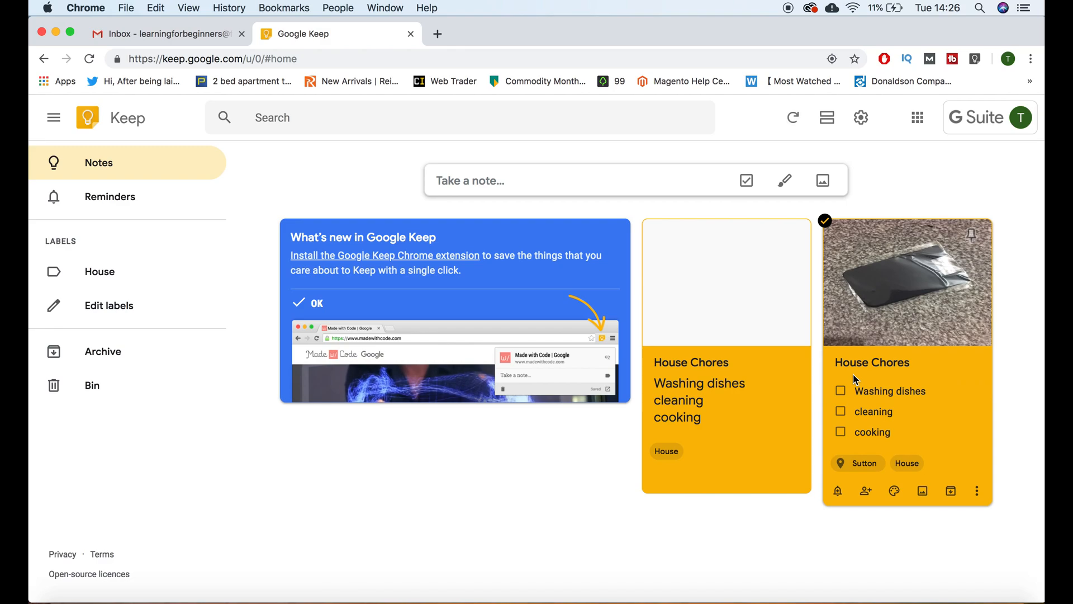
click(846, 417)
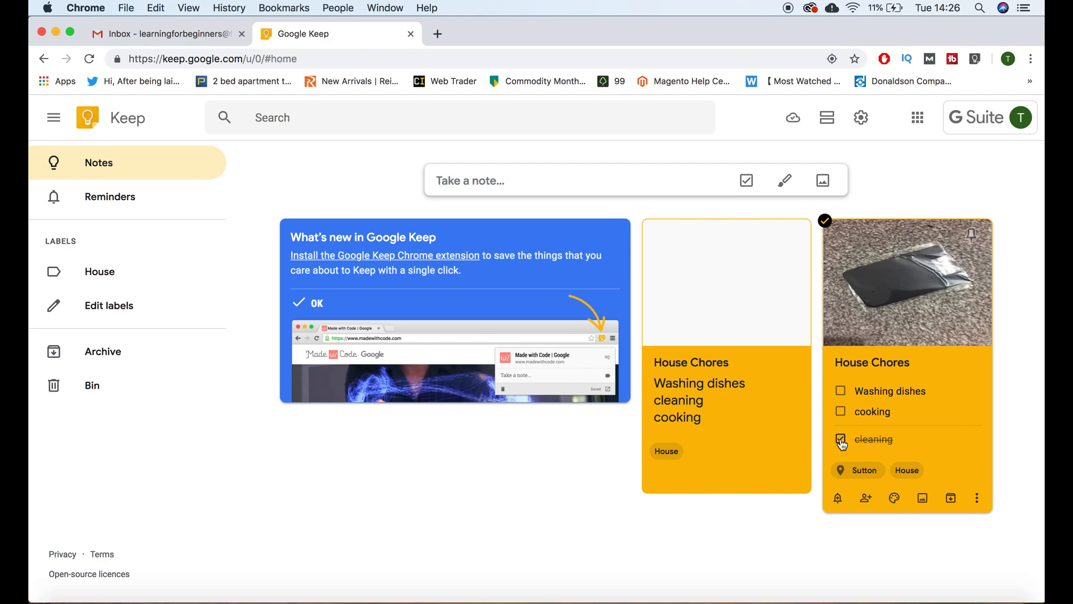
click(841, 441)
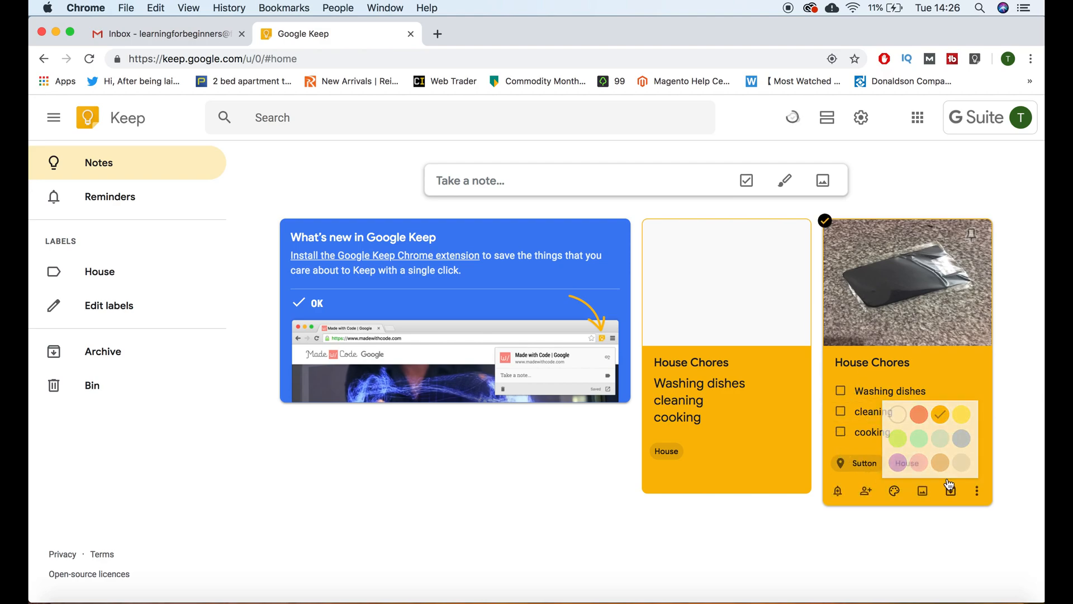
Step: Try to grab the image text from the House Chores checklist note, and copy the note to Google Docs
click(978, 491)
click(975, 441)
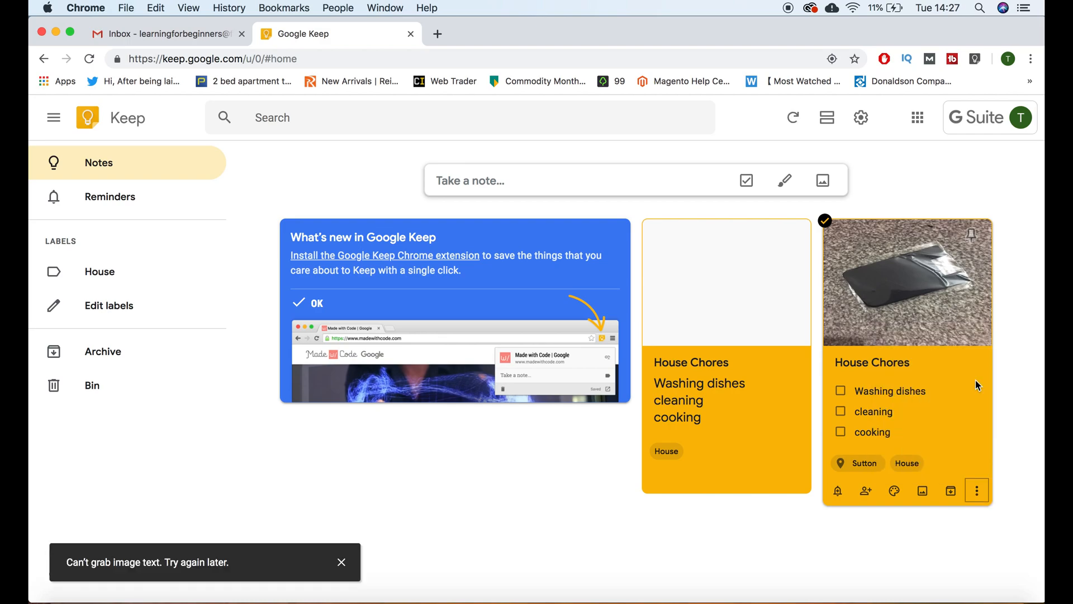
click(982, 496)
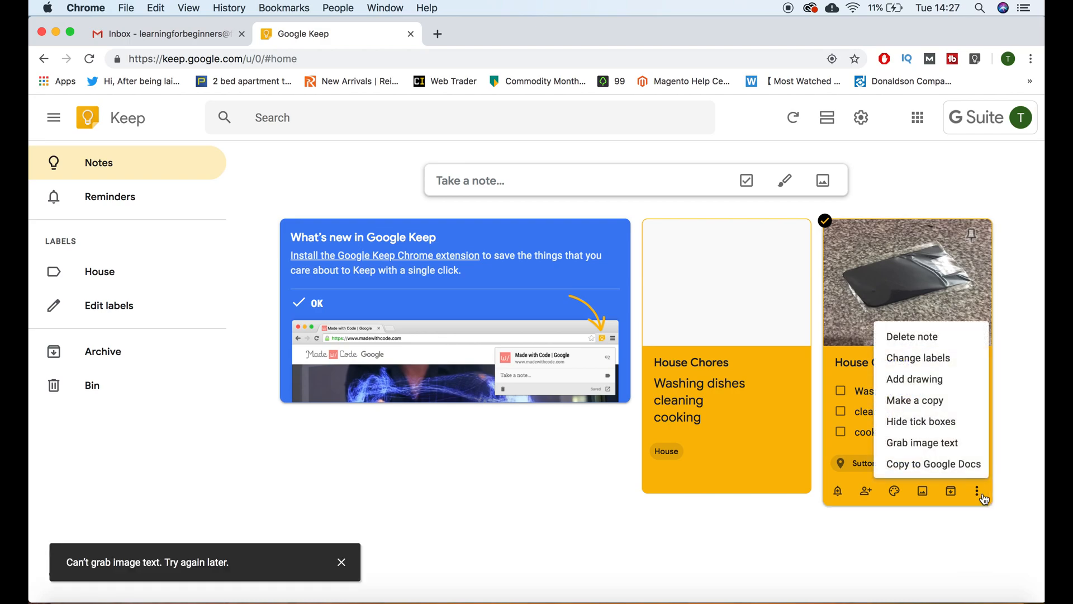
click(973, 471)
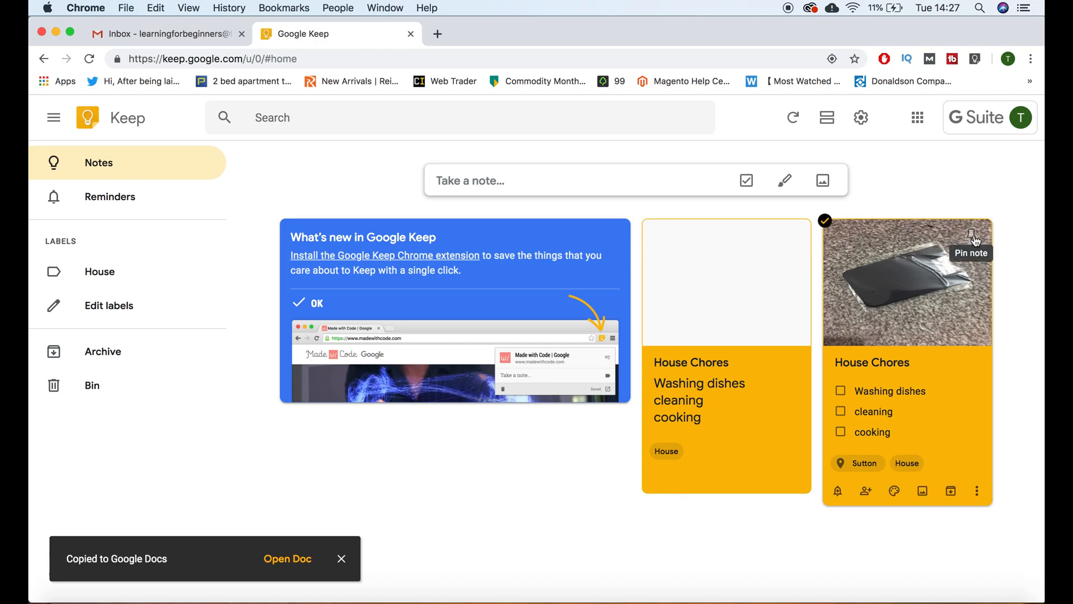
Step: Pin the House Chores checklist note and look over the pinned and other notes
click(972, 234)
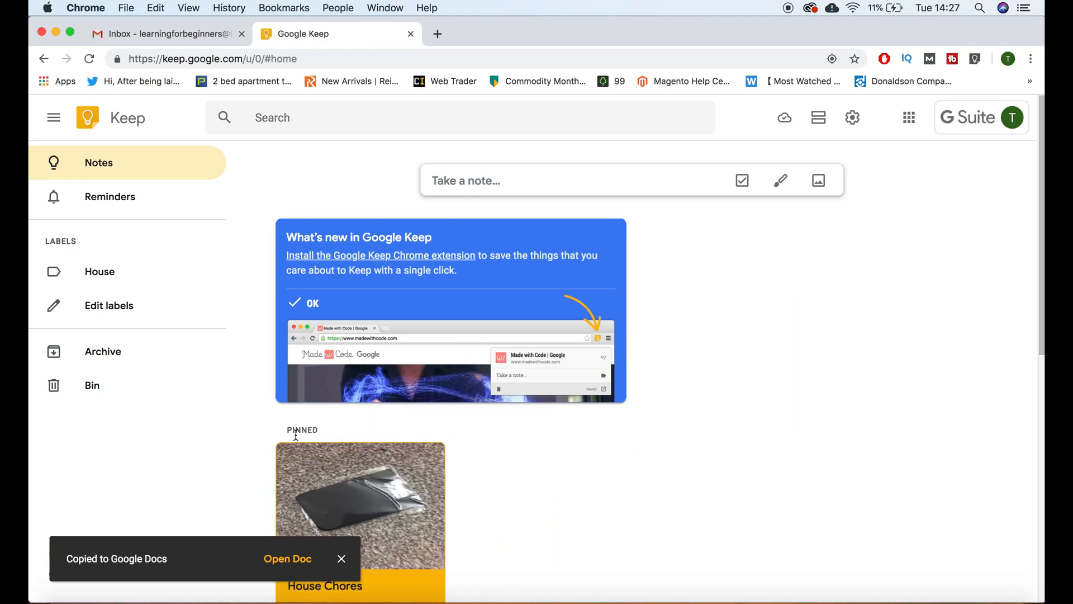
scroll(360, 436, down, 3)
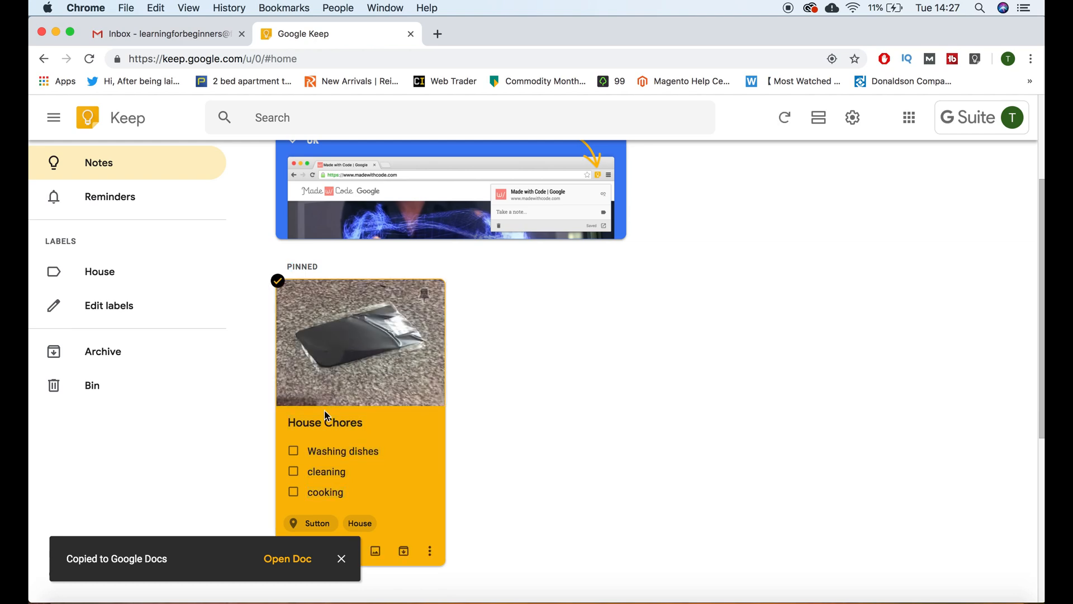
scroll(324, 411, down, 2)
scroll(512, 423, down, 4)
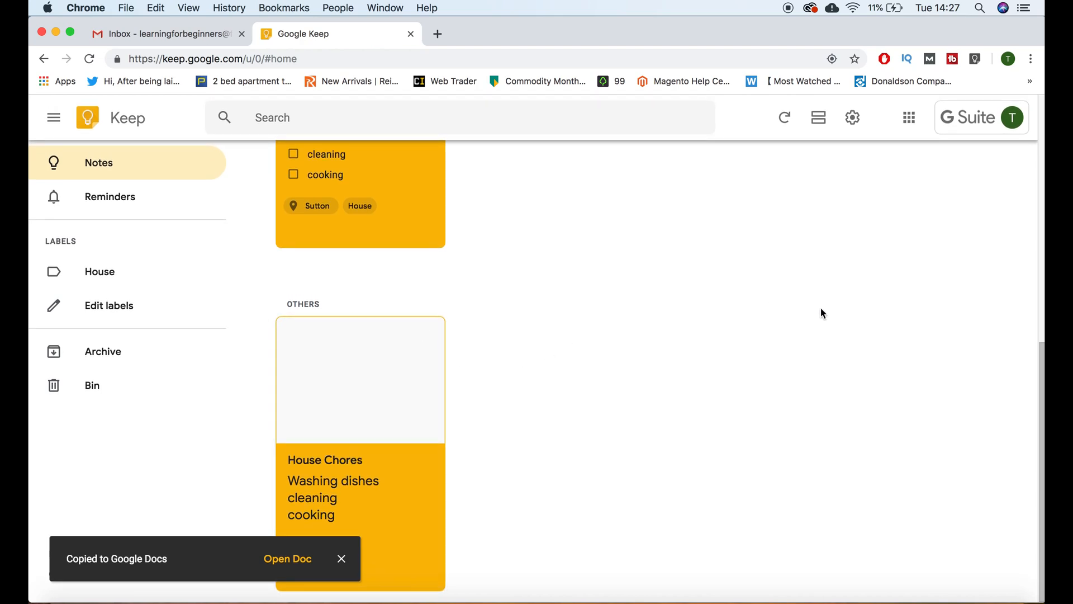
scroll(487, 398, up, 4)
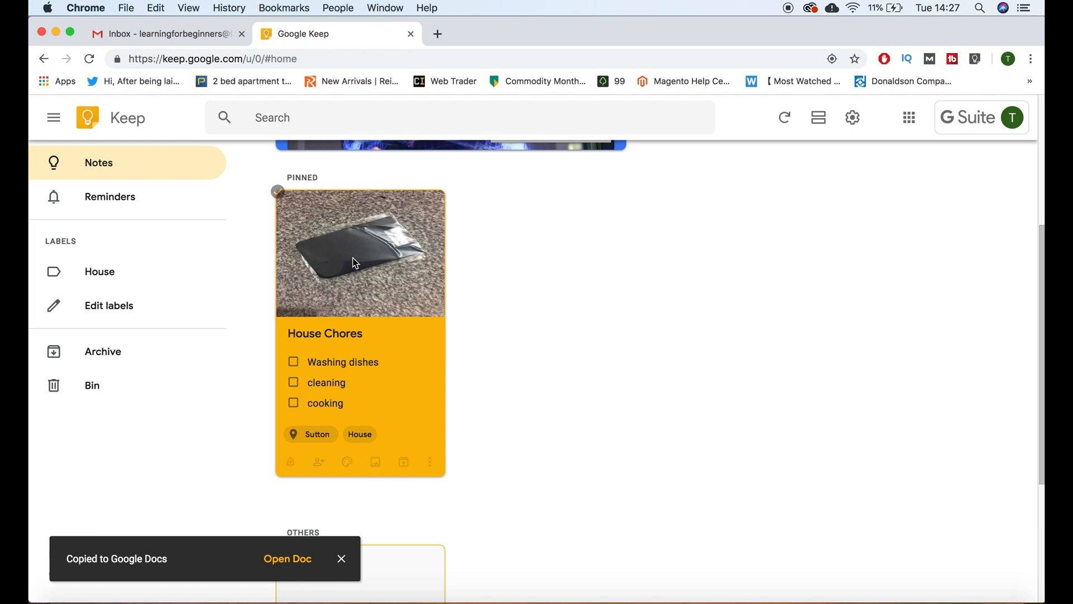
scroll(347, 274, up, 2)
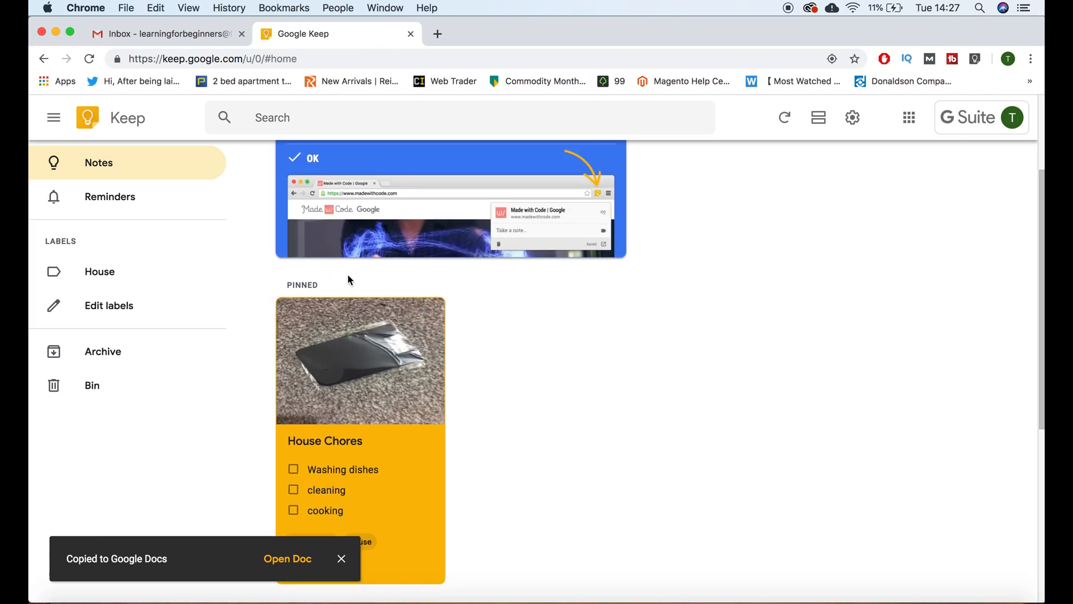
scroll(348, 274, down, 2)
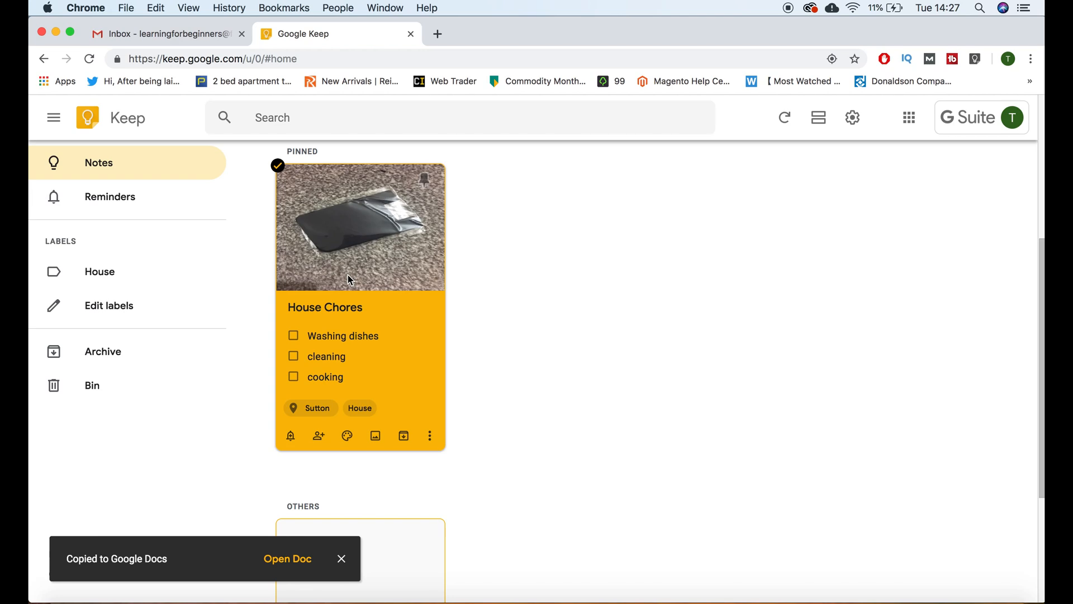
Step: Unpin the House Chores checklist note
click(426, 180)
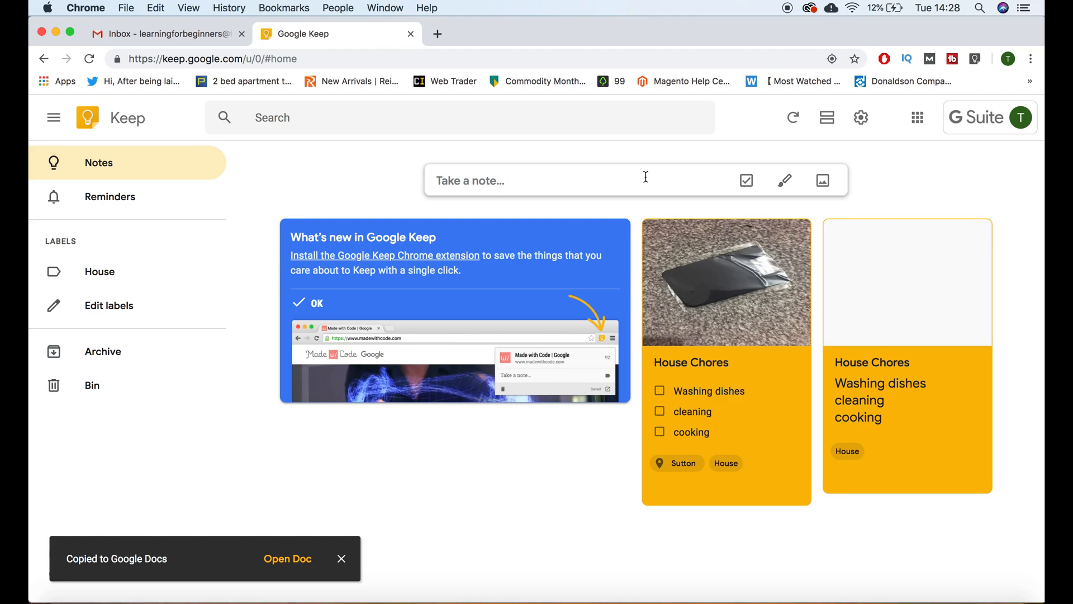
Step: Start a new list note with two "jk" items, remove both items and close the note
click(749, 183)
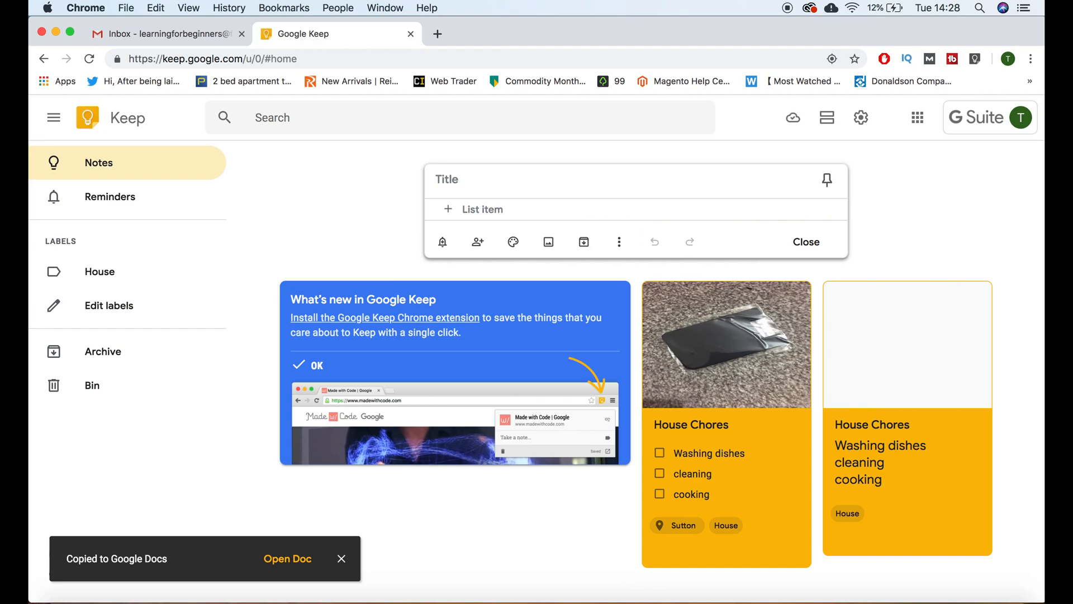
text(jkjk)
key(Return)
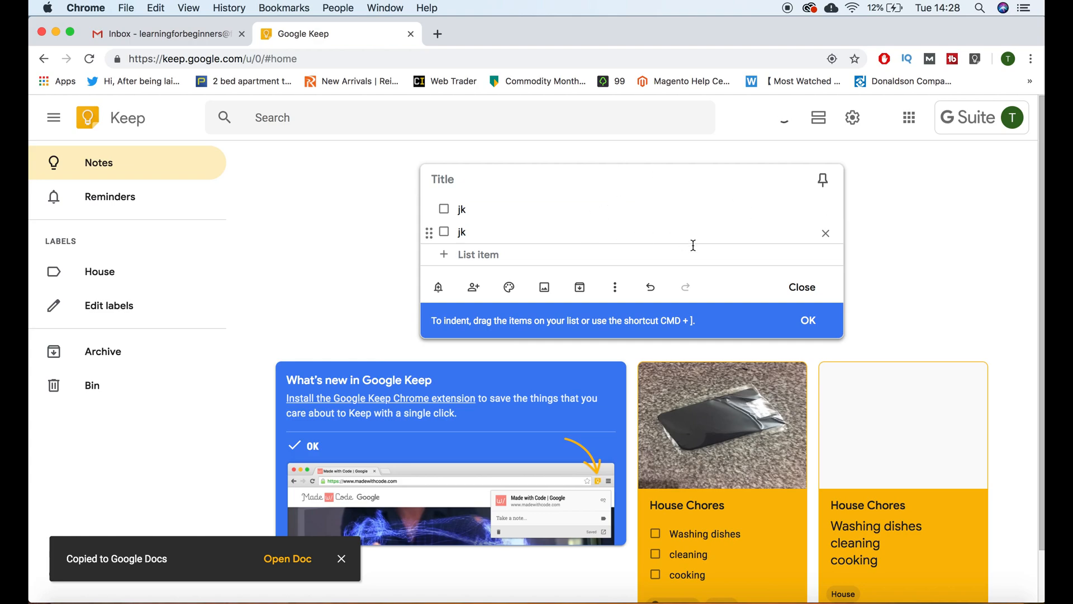
click(826, 235)
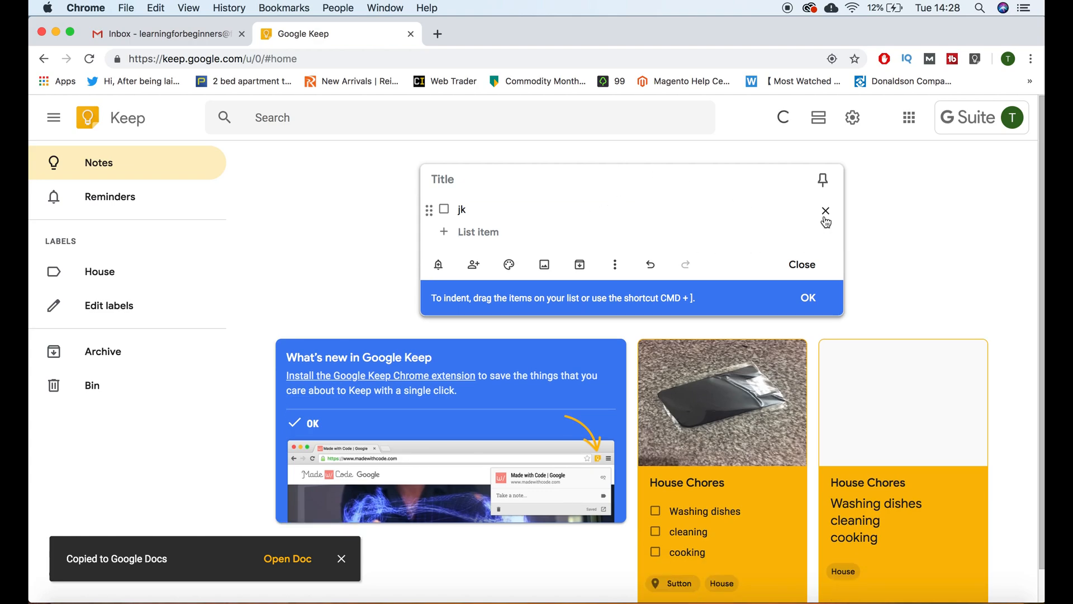
click(822, 210)
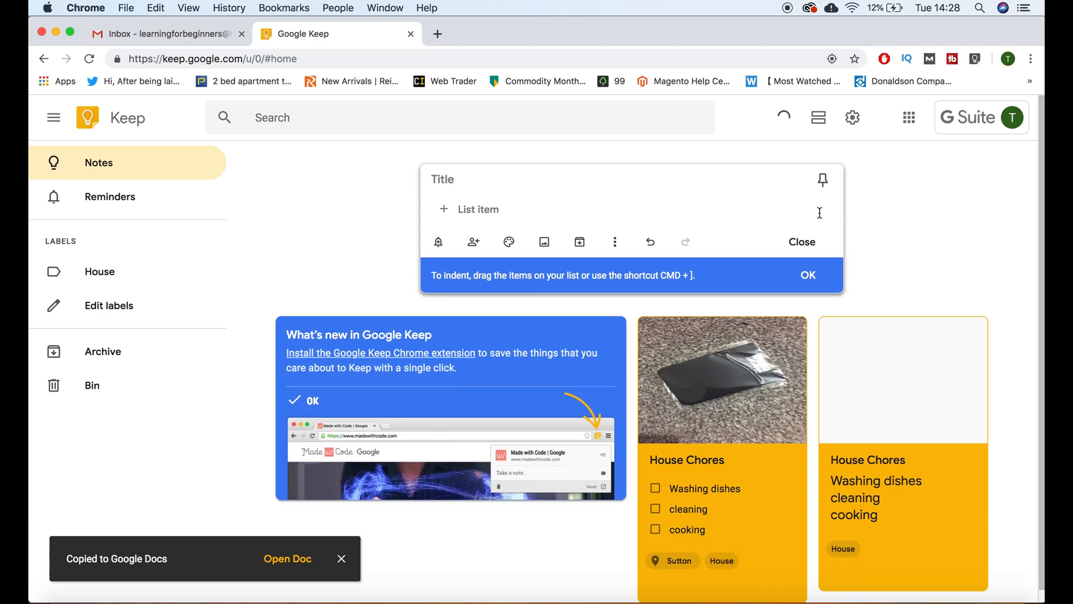
click(808, 245)
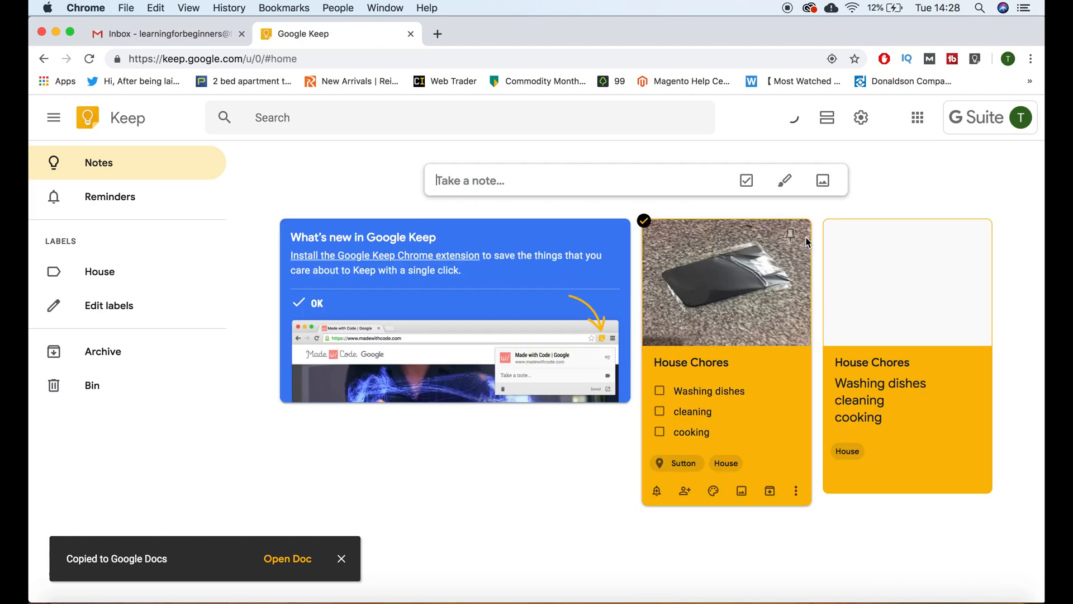
Step: Open the image chooser for a new note with an image, and cancel it
click(823, 181)
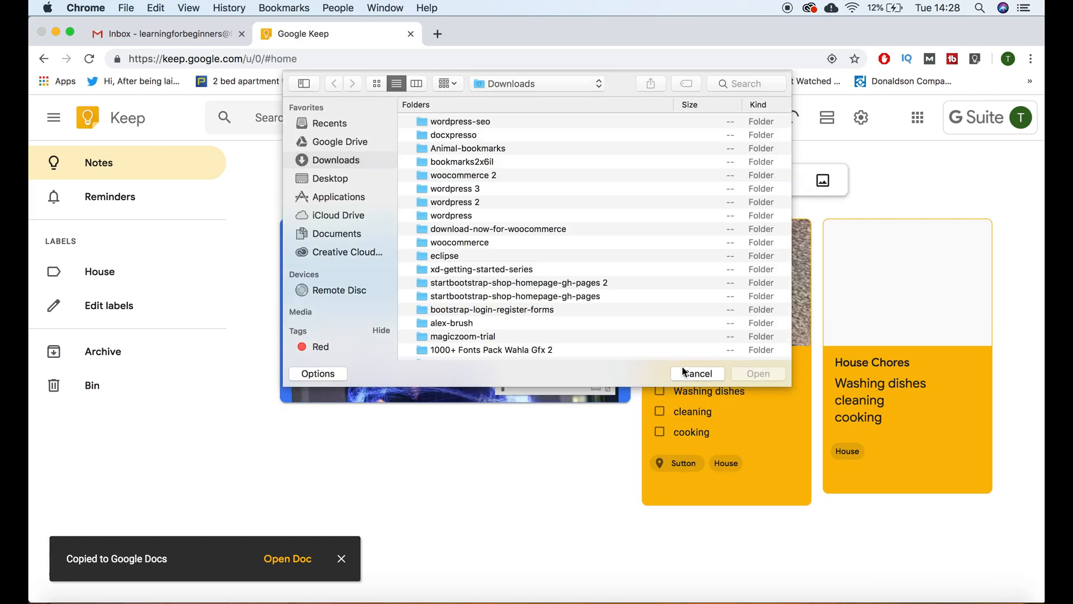
click(689, 374)
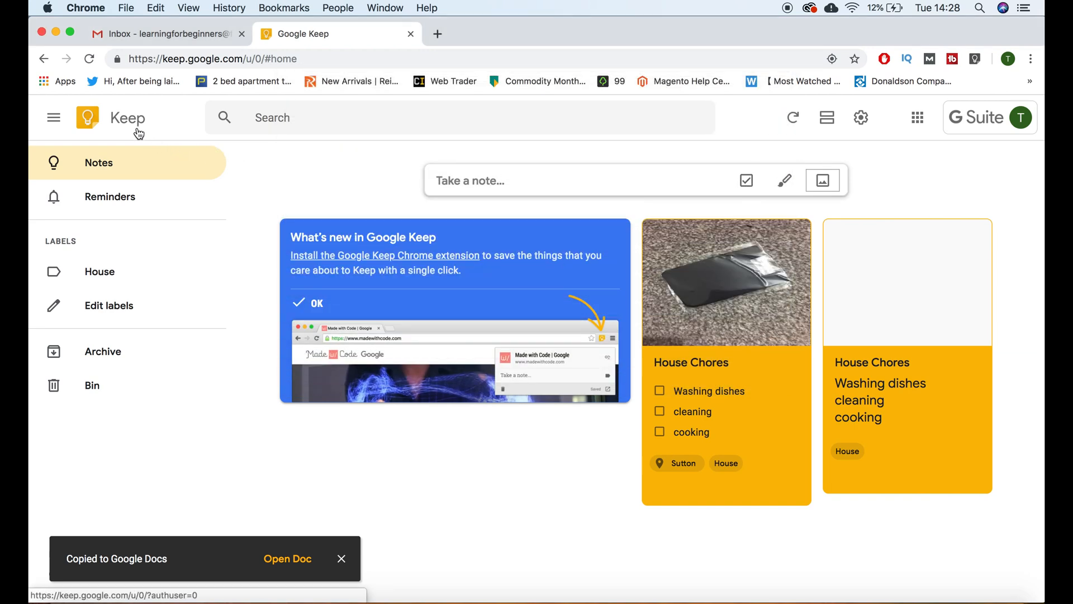
Step: Refresh the notes, look through them in list view and return to grid view
click(798, 122)
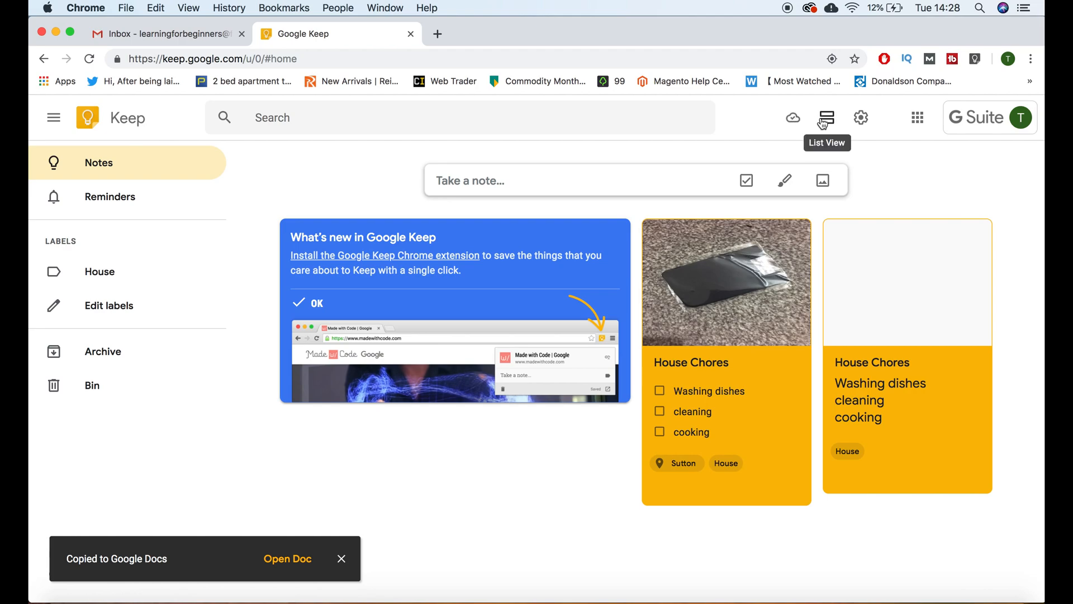
click(823, 119)
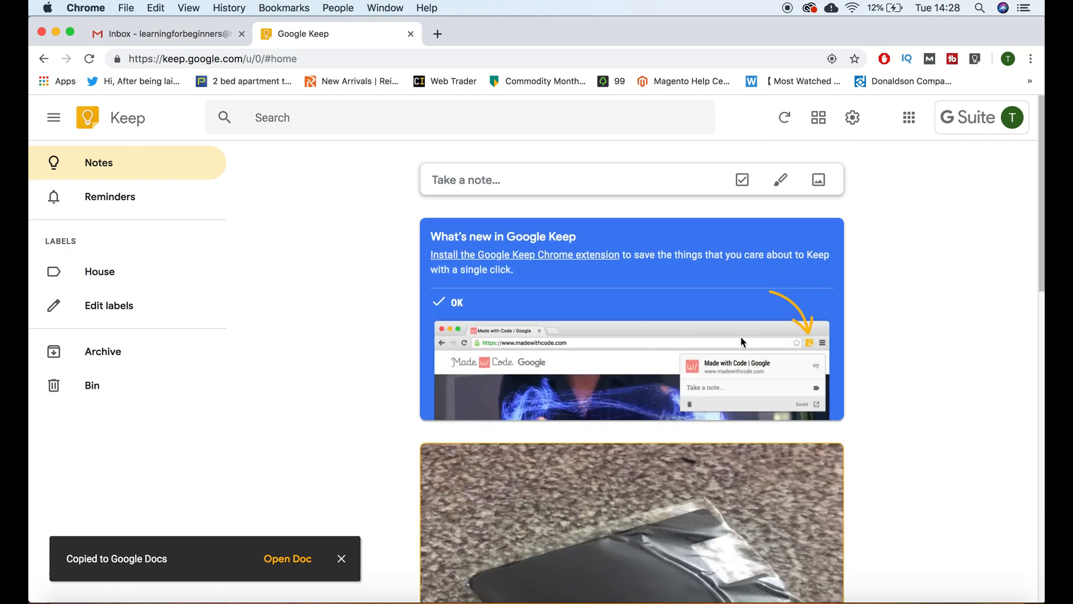
scroll(741, 342, down, 10)
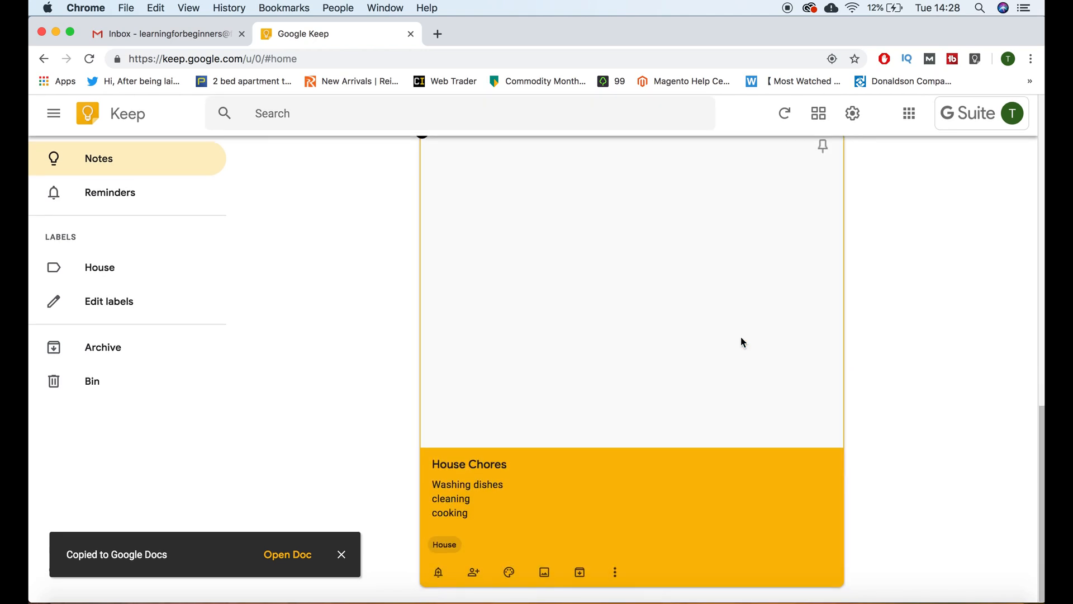
scroll(743, 342, up, 10)
click(824, 117)
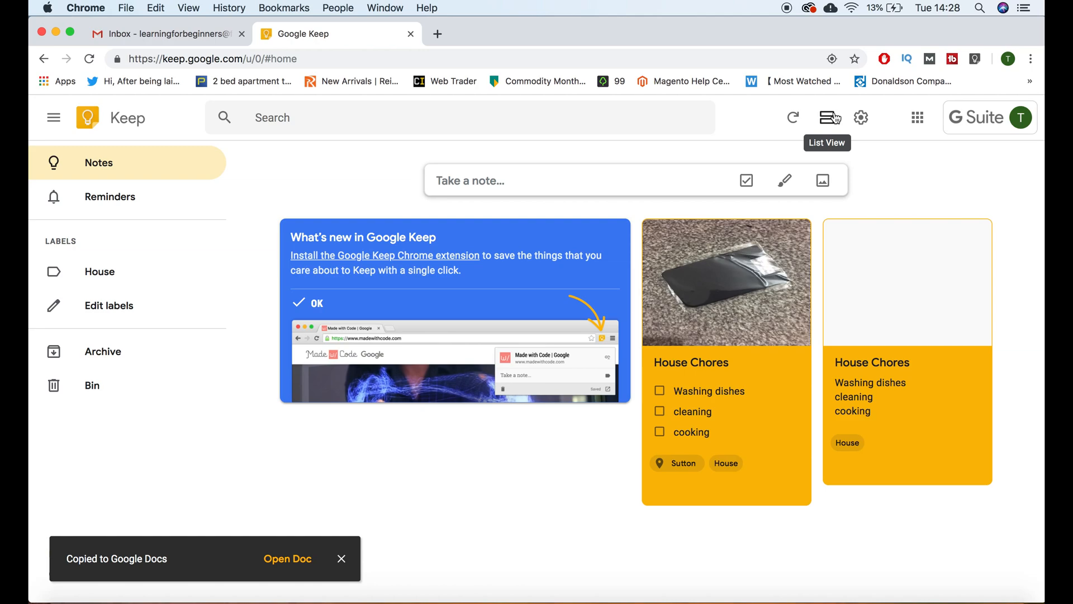
click(830, 118)
click(822, 124)
Step: Look through the keyboard shortcuts reference, including the Actions and Editor sections, and close it
click(853, 131)
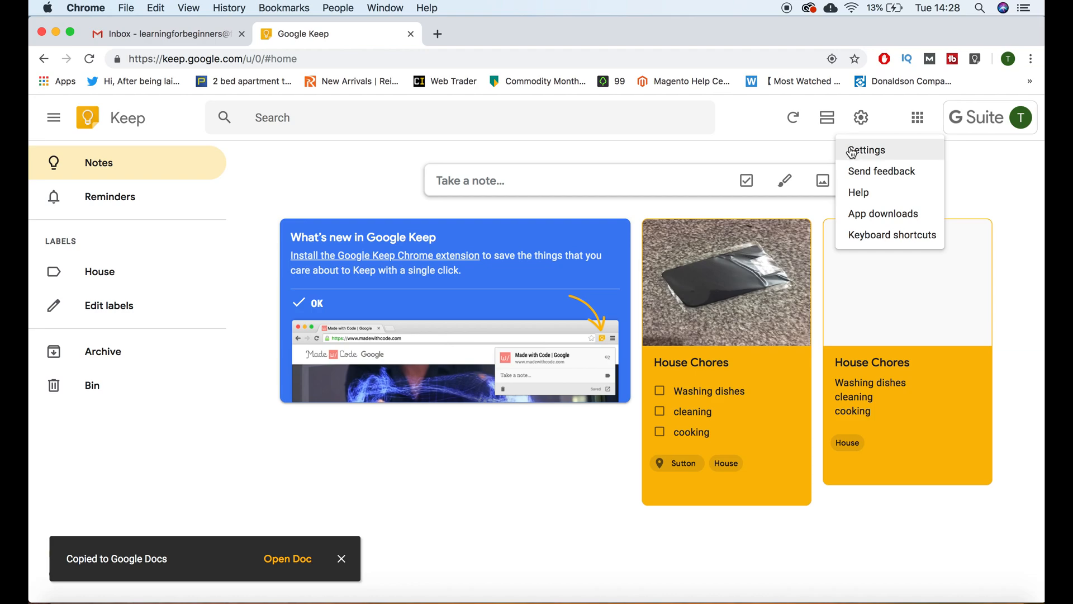
click(840, 234)
scroll(612, 301, down, 1)
scroll(612, 302, down, 5)
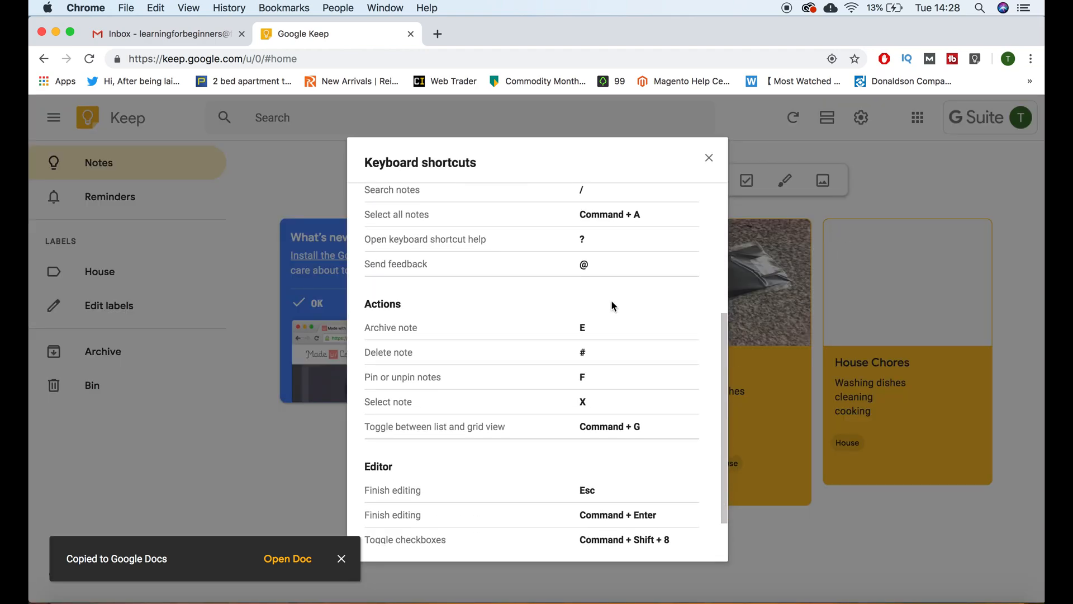
click(705, 157)
Step: View the Google Keep Help page and close it to return to the notes
click(866, 118)
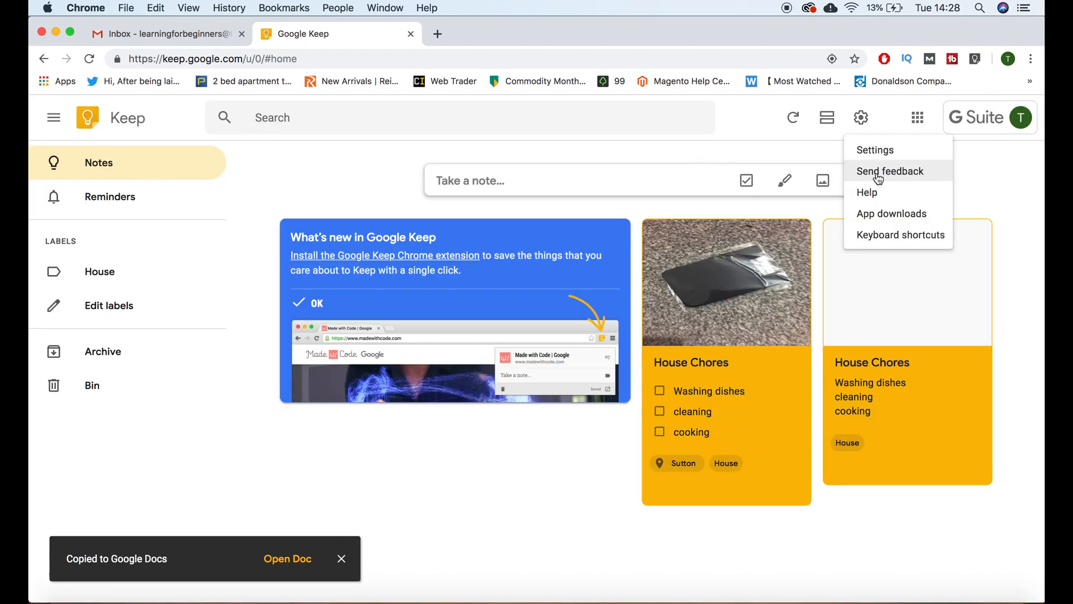
click(873, 194)
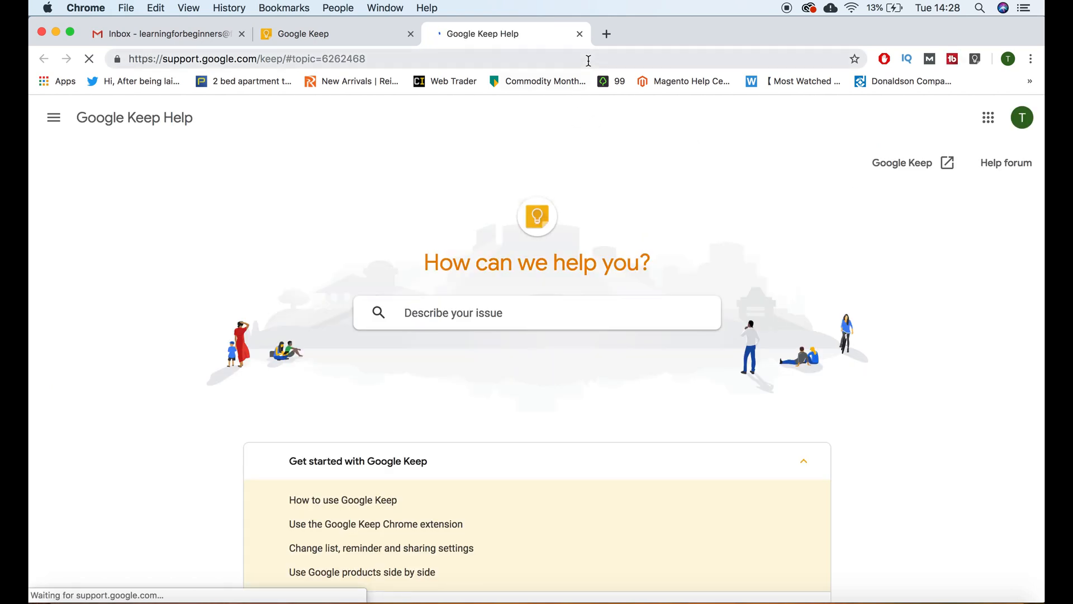
click(579, 34)
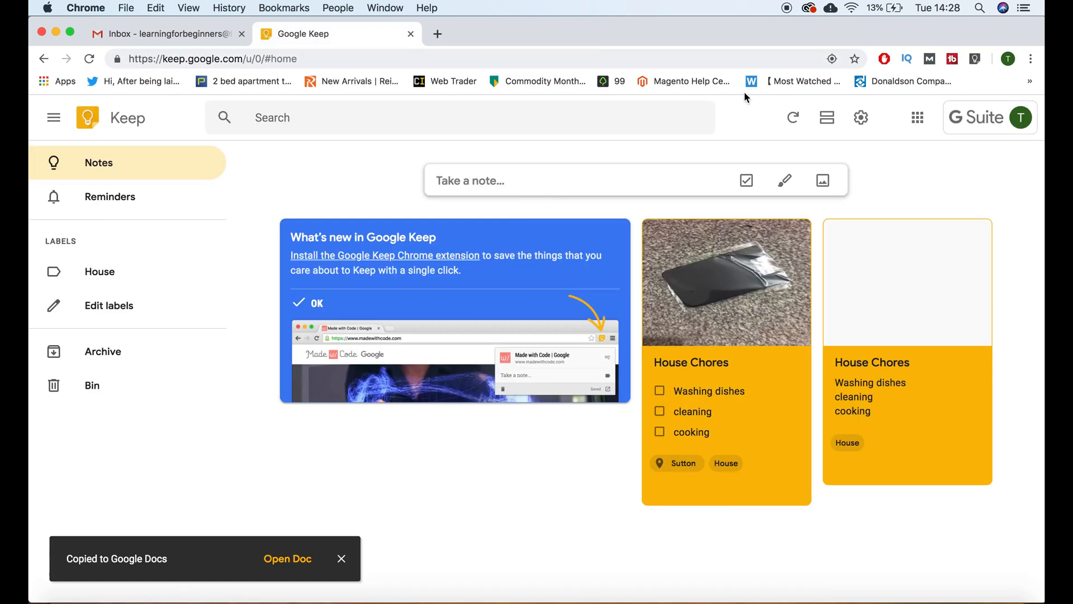
Step: View the Send feedback form and cancel it without submitting anything
click(850, 116)
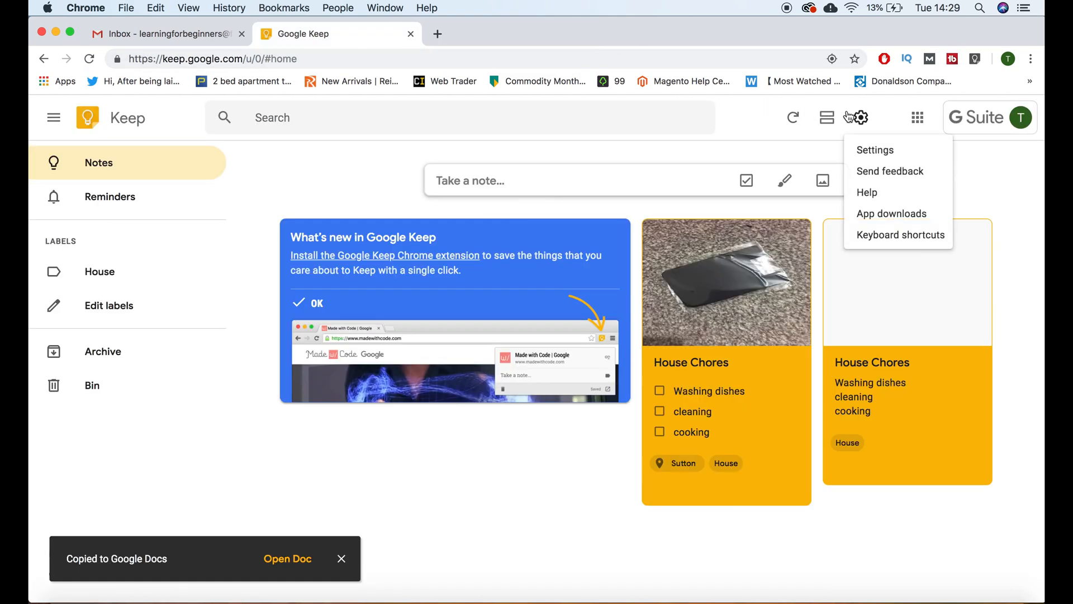
click(866, 174)
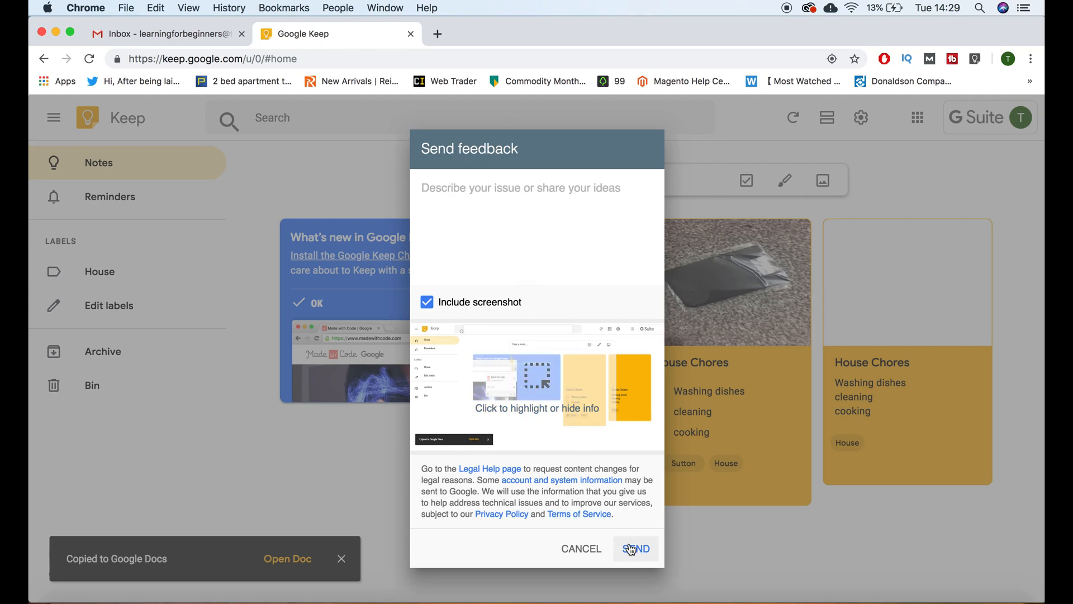
click(580, 548)
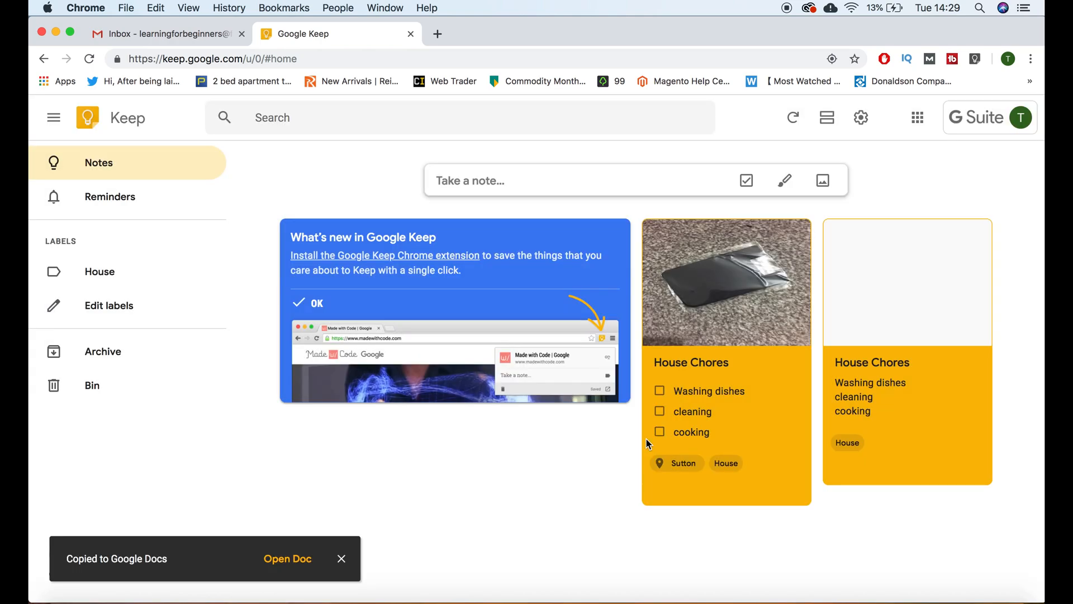
Step: Enable the display of rich link previews in the Keep settings and save the change
click(861, 118)
click(872, 151)
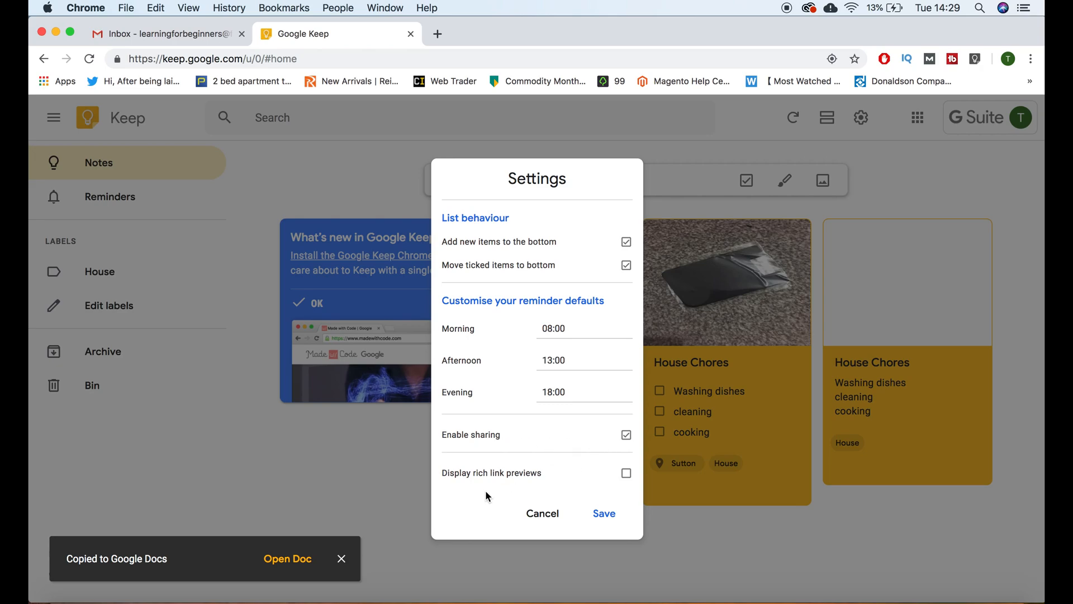
click(624, 474)
click(605, 512)
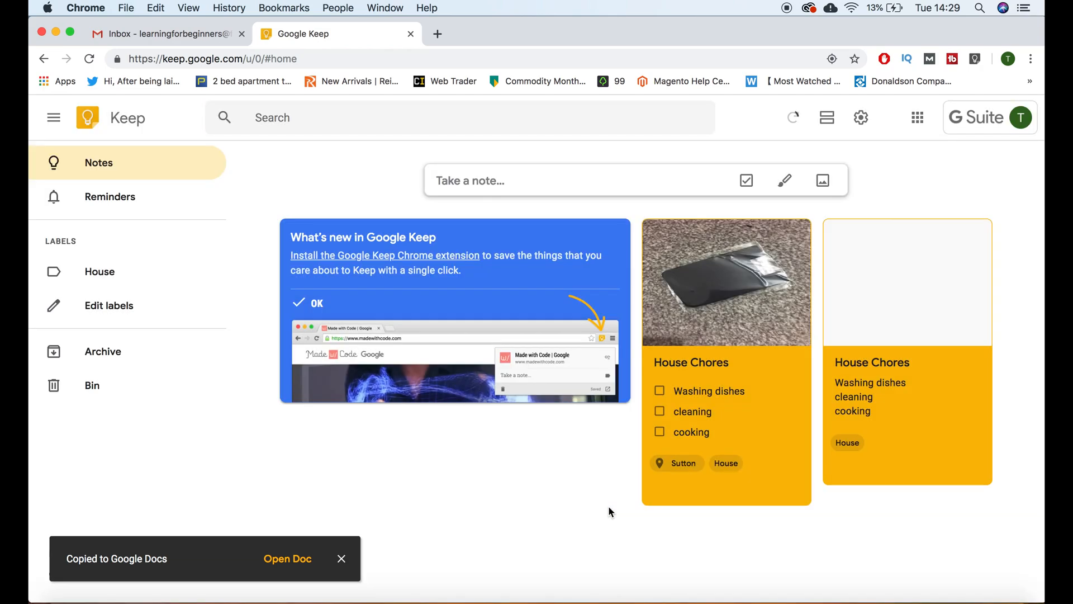
click(923, 120)
click(921, 119)
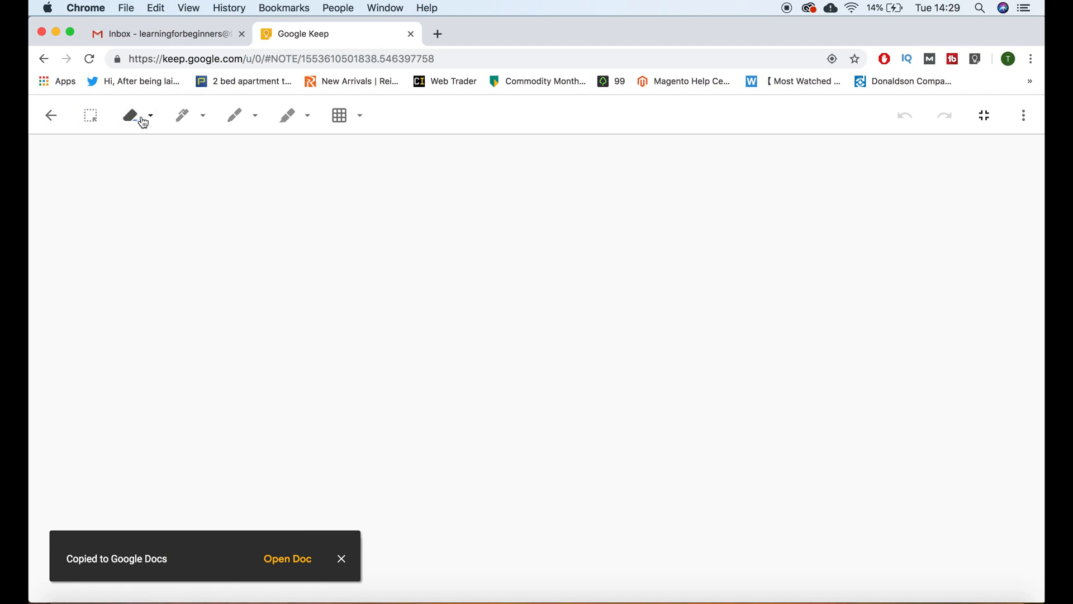
Step: Handwrite a first name in black pen strokes on the blank drawing canvas
click(234, 116)
mouse_move(203, 184)
mouse_down()
mouse_move(192, 192)
mouse_move(241, 230)
mouse_move(307, 244)
mouse_move(326, 196)
mouse_move(349, 195)
mouse_move(381, 292)
mouse_up()
drag(428, 220, 422, 334)
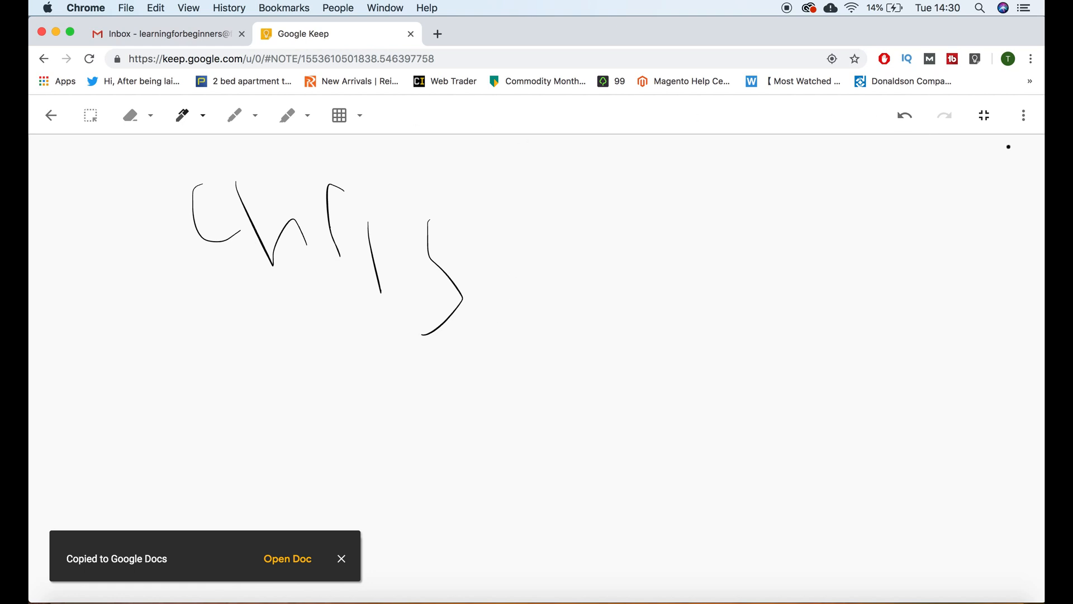
Step: Delete the current drawing and bin the empty note labelled House
click(1022, 117)
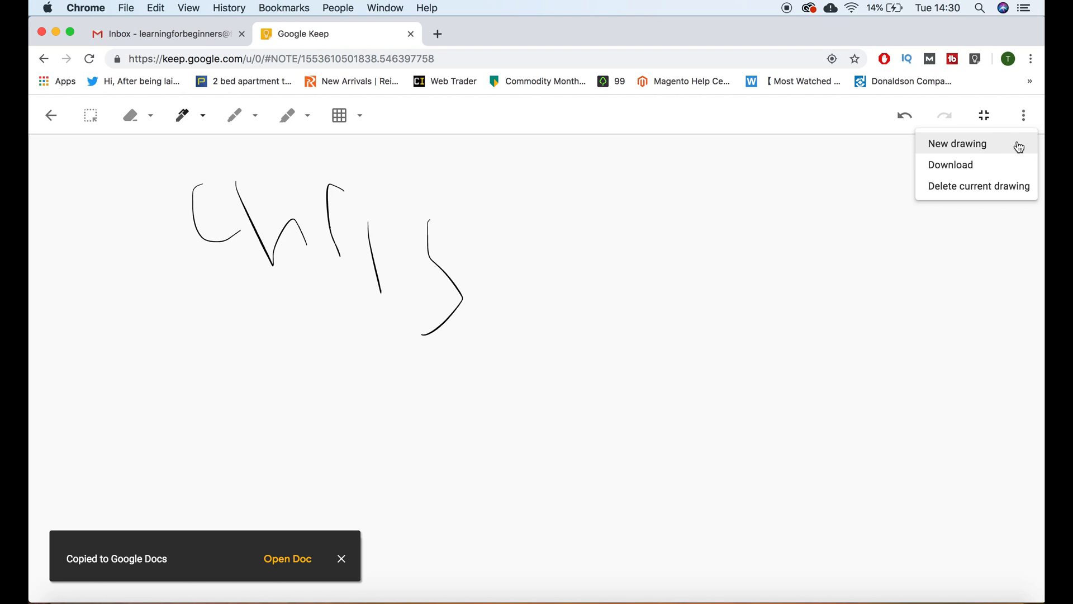
click(995, 193)
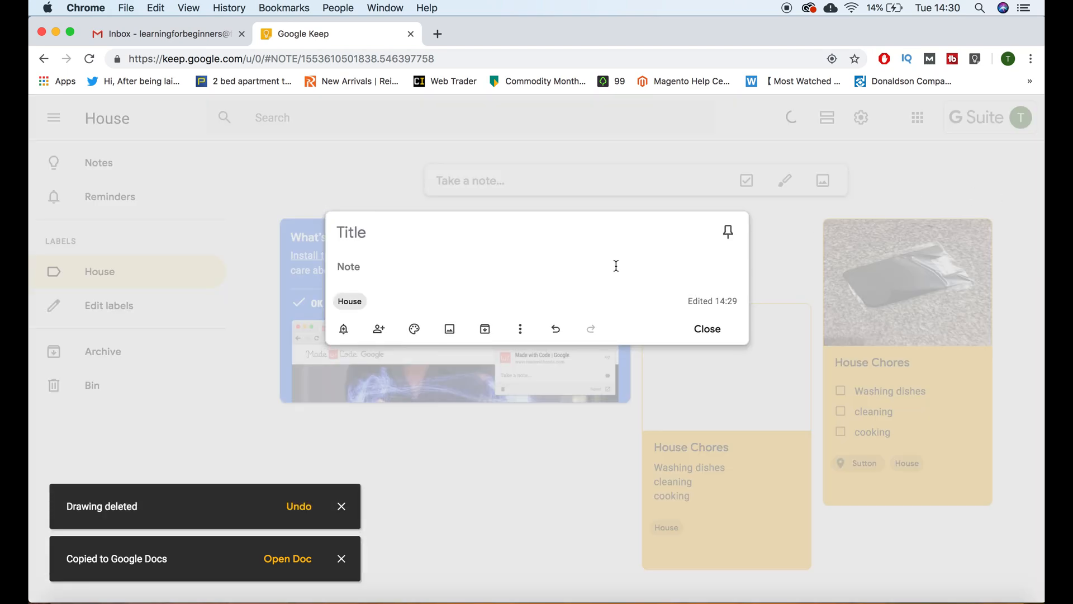
click(698, 335)
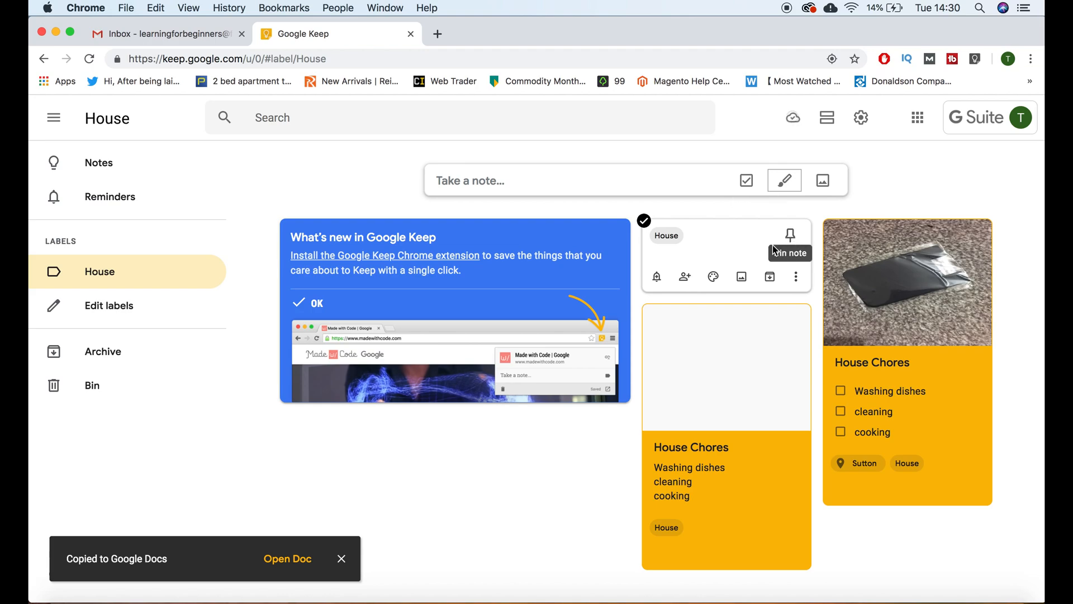
click(796, 276)
click(804, 305)
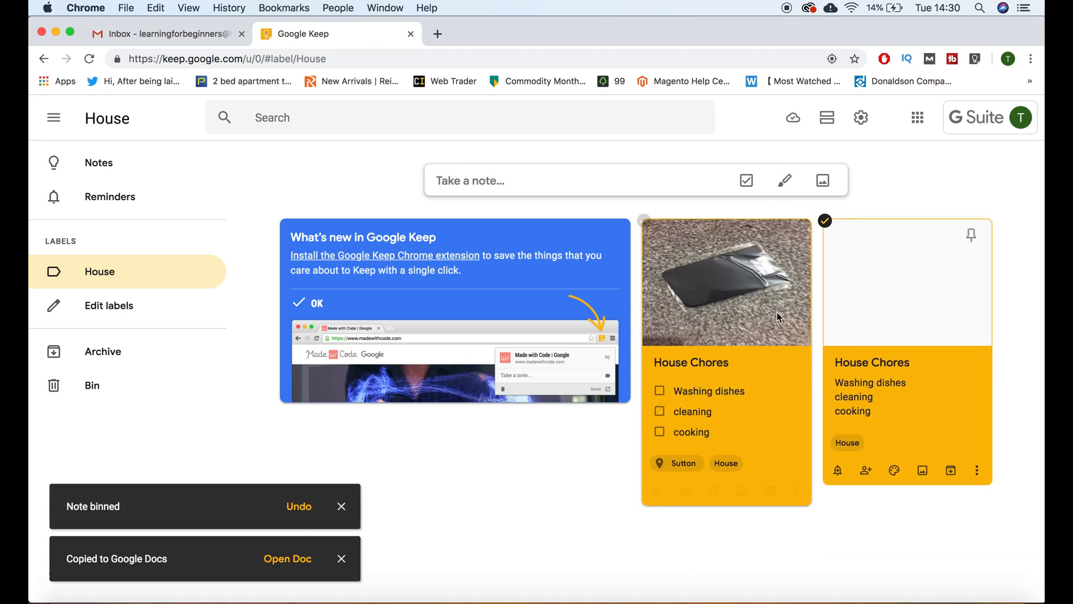